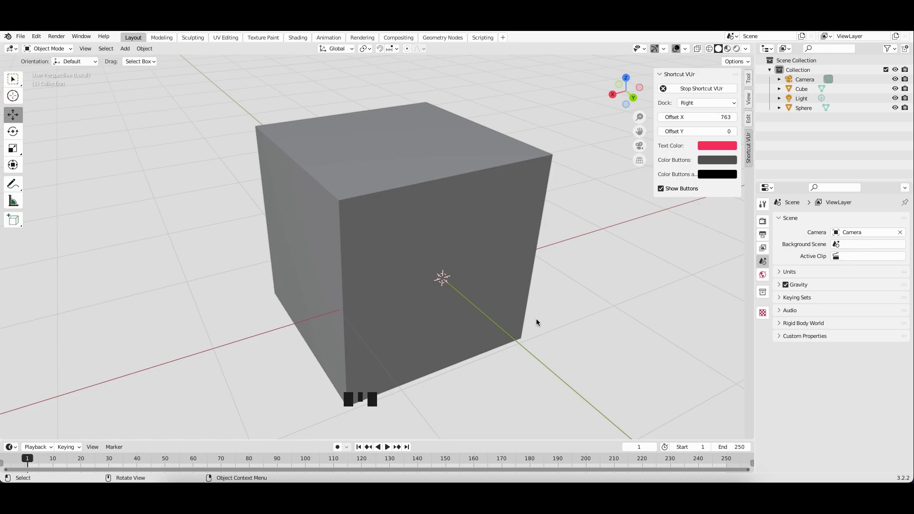
# Select the cube and move it freely to about X -2.11 m, Y 1.98 m, Z -0.51 m.
pyautogui.moveTo(478, 251); pyautogui.dragTo(477, 250, button='middle')
pyautogui.click(478, 251)
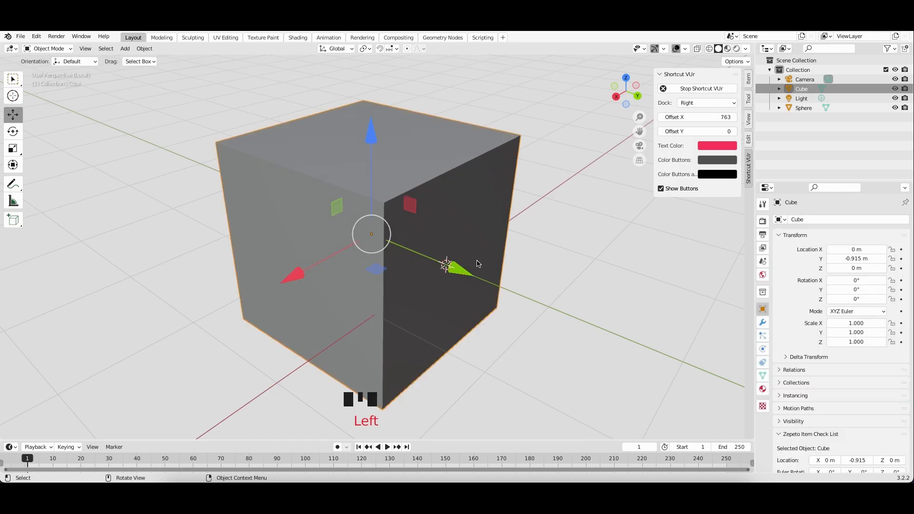
pyautogui.keyDown('ctrl'); pyautogui.scroll(-5, 478, 263); pyautogui.keyUp('ctrl')
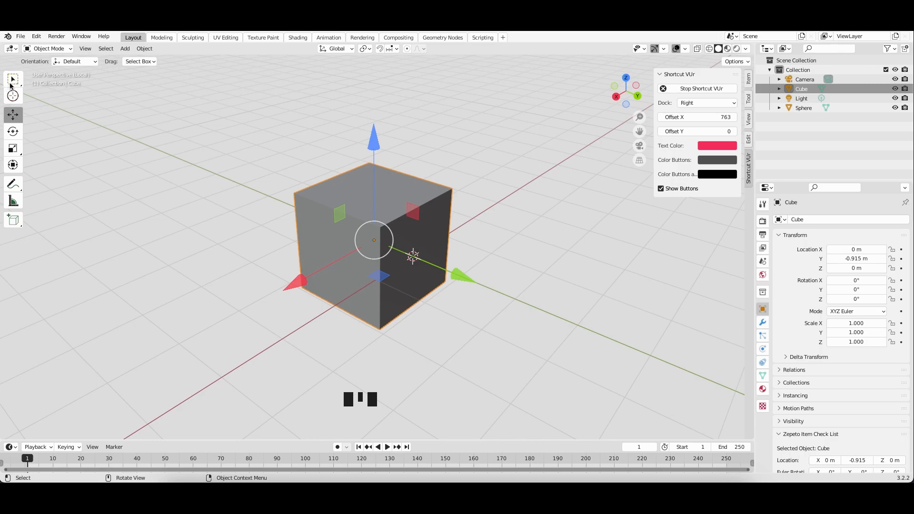
pyautogui.press('g')
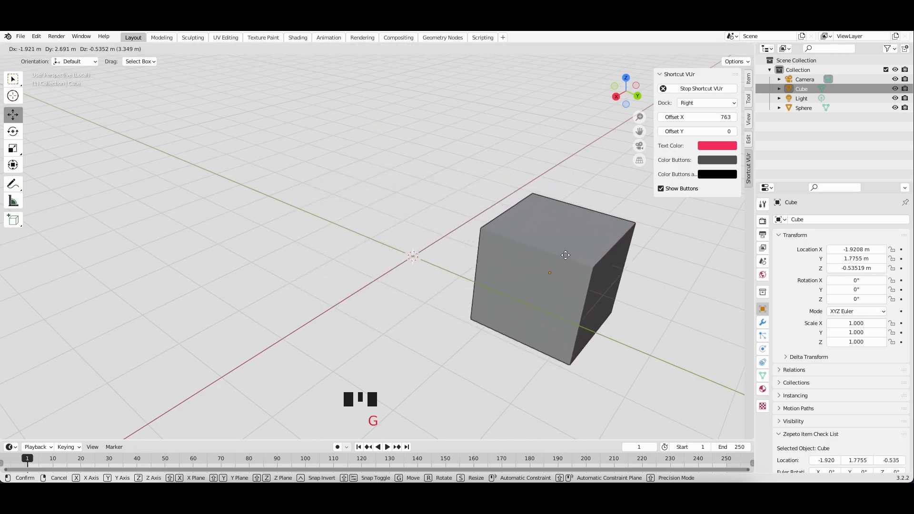
pyautogui.click(546, 269)
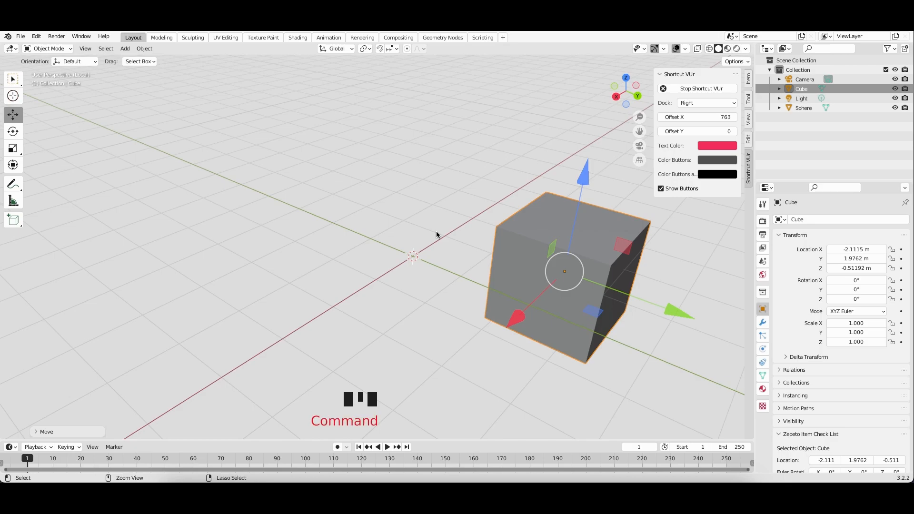
# Undo the cube's move and redo it.
pyautogui.press('super+z')
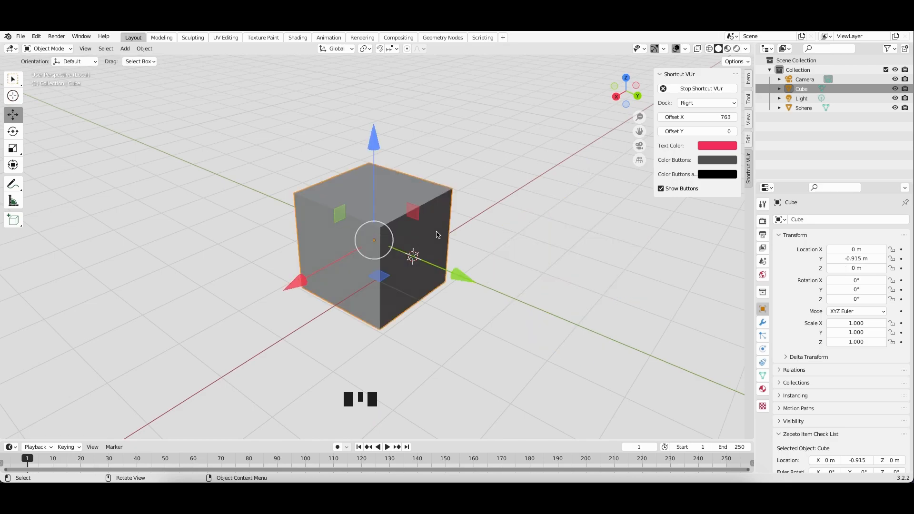
pyautogui.press('super')
pyautogui.press('shift+super+z')
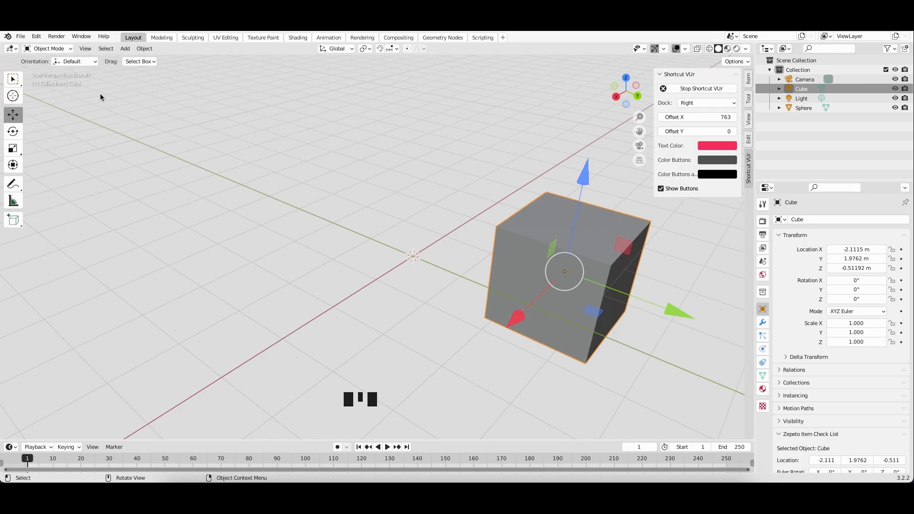
# In Edit Mode, move the cube's upper vertex in the right orthographic view by about -0.72 m in Y and 0.22 m in Z.
pyautogui.press('Tab')
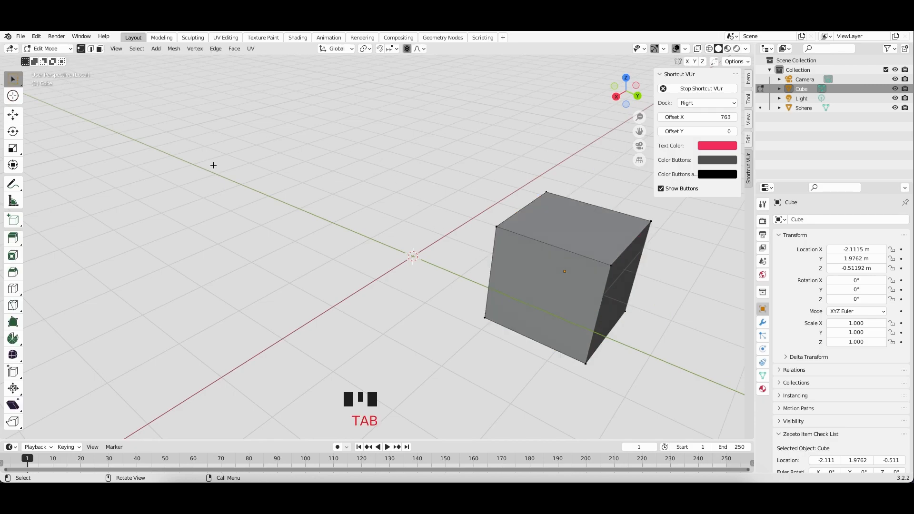
pyautogui.click(494, 226)
pyautogui.click(616, 97)
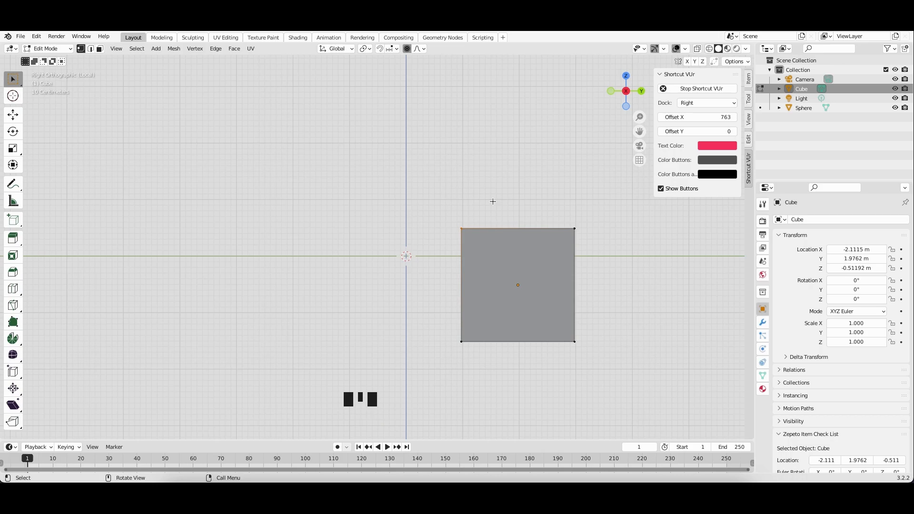
pyautogui.press('g')
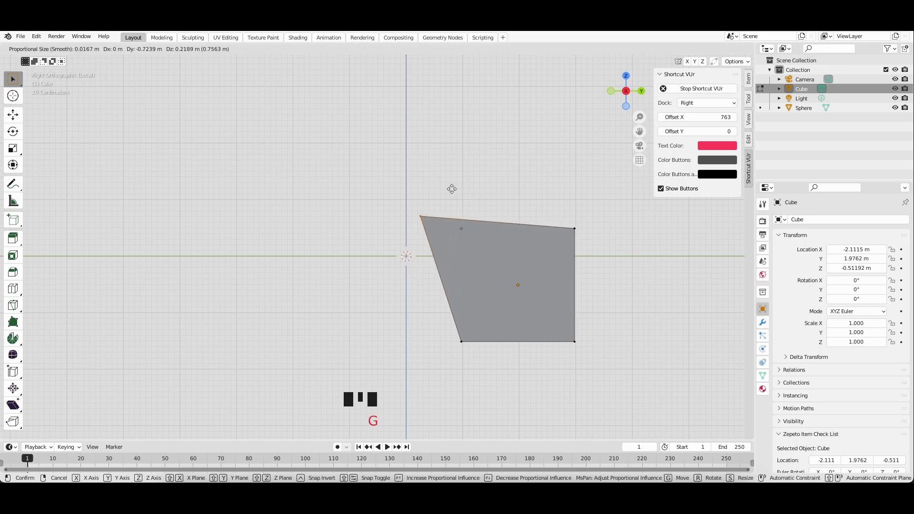
pyautogui.click(452, 189)
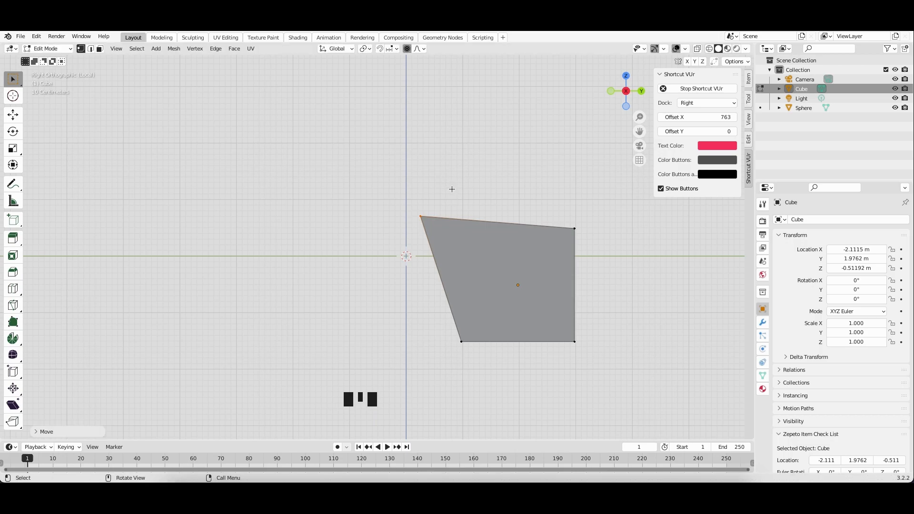
# Repeat the last vertex move nine times to stretch the cube's corner outward.
pyautogui.hotkey('shift', 'r')
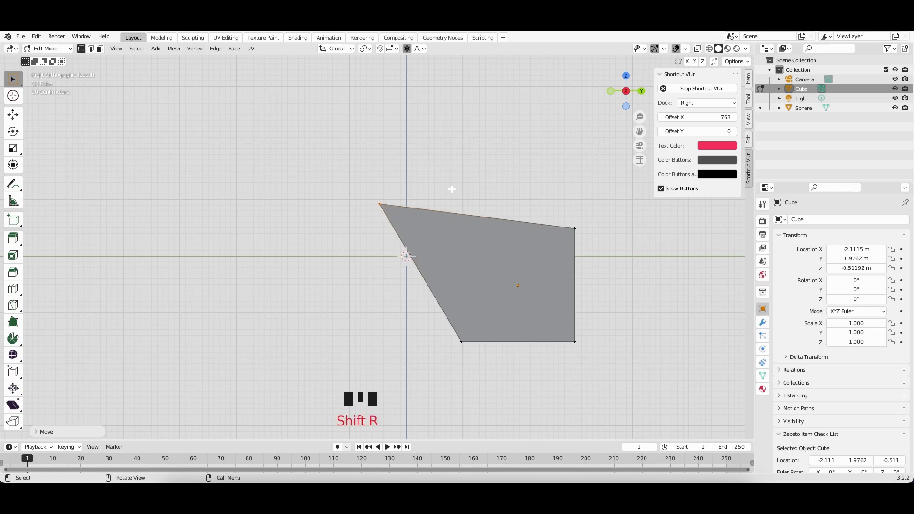
pyautogui.hotkey('shift', 'r')
pyautogui.hotkey('shift', 'r')
pyautogui.hotkey('shift', 'r')
pyautogui.hotkey('shift', 'r')
pyautogui.hotkey('shift', 'r')
pyautogui.hotkey('shift', 'r')
pyautogui.hotkey('shift', 'r')
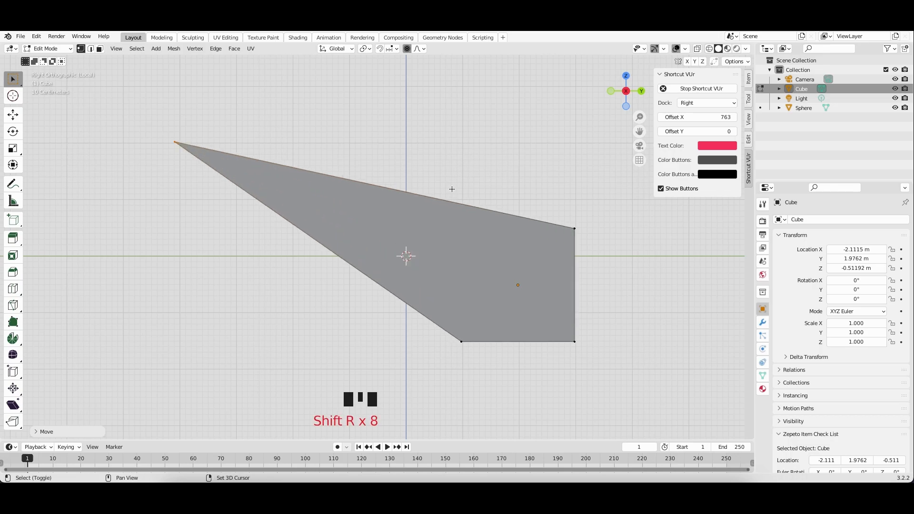
pyautogui.hotkey('shift', 'r')
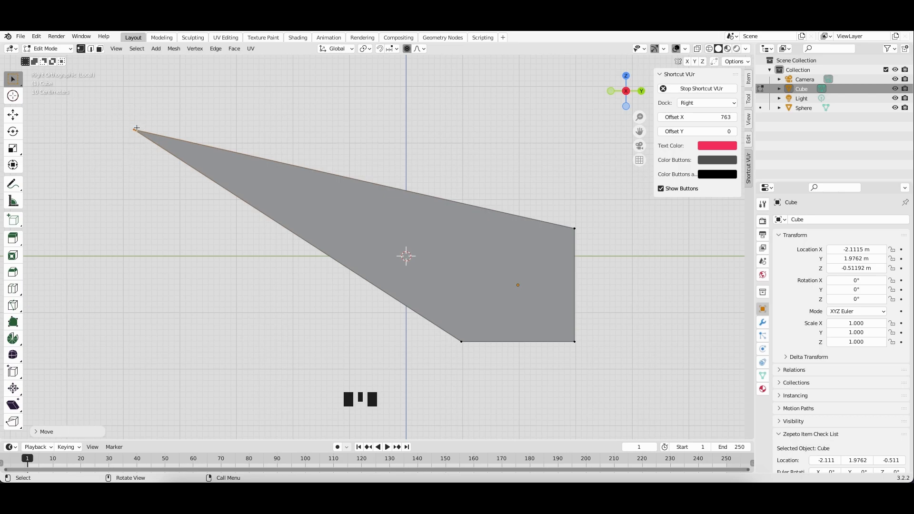
# Examine the last Move operation's settings, clear the vertex selection, and view the settings again as a floating pop-up.
pyautogui.click(39, 432)
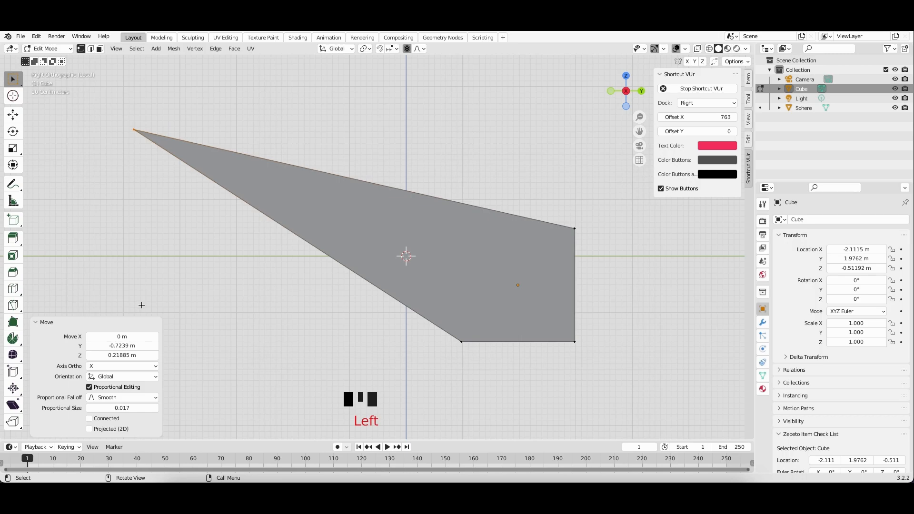
pyautogui.click(261, 316)
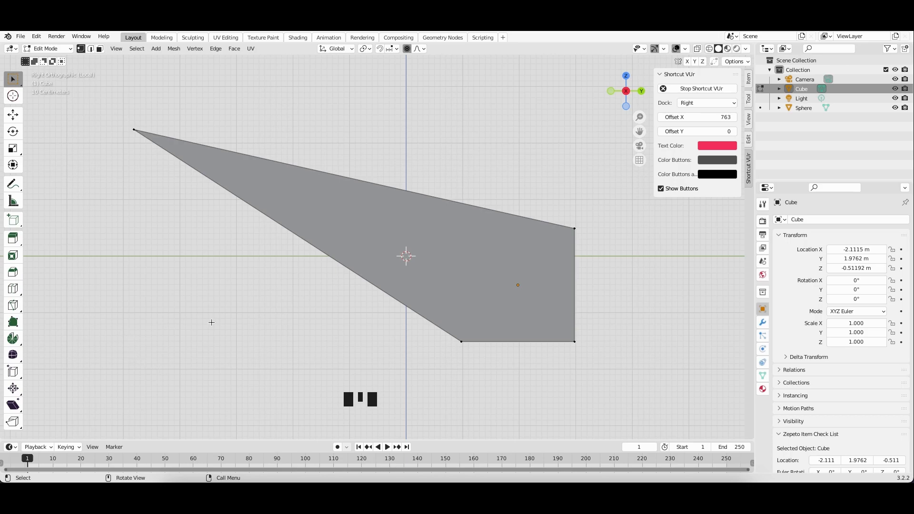
pyautogui.press('F9')
pyautogui.moveTo(221, 328); pyautogui.dragTo(295, 298)
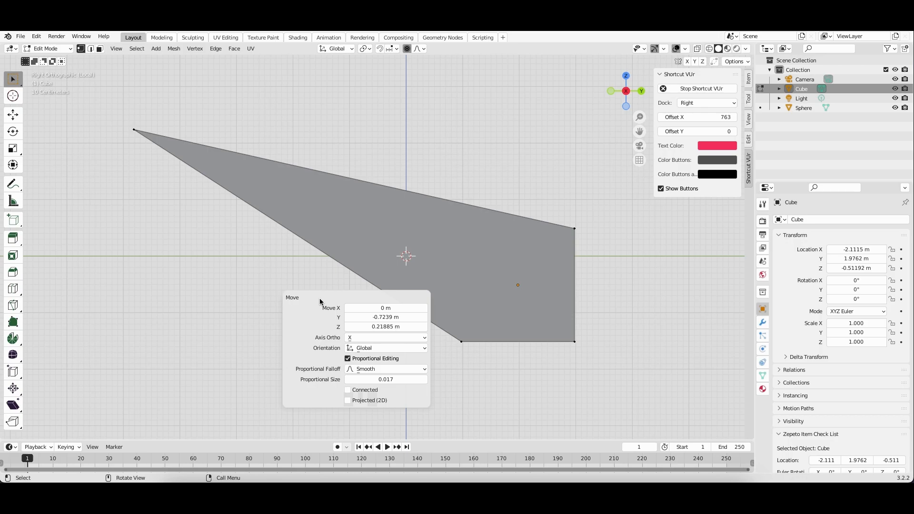
pyautogui.click(184, 242)
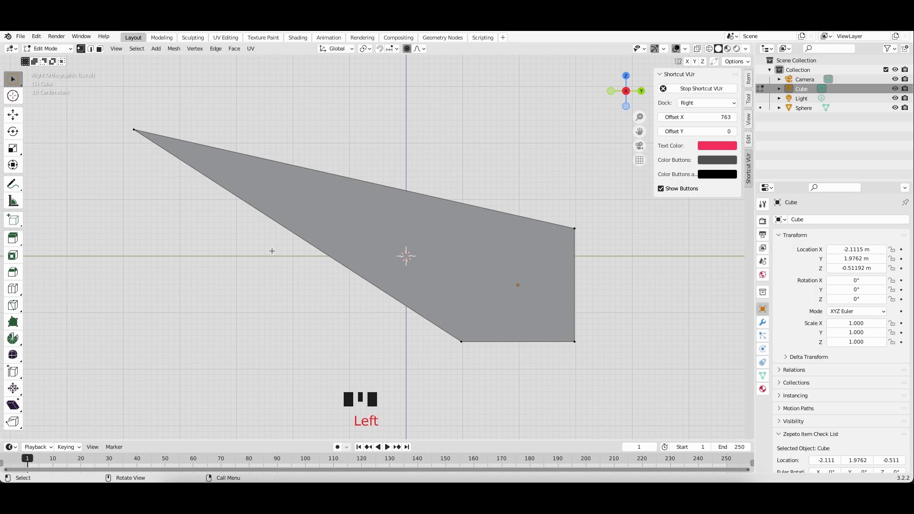
# Undo the deselection and all vertex moves on the cube, and return to Object Mode.
pyautogui.hotkey('ctrl', 'z')
pyautogui.hotkey('ctrl', 'z')
pyautogui.hotkey('ctrl', 'z')
pyautogui.hotkey('ctrl', 'z')
pyautogui.hotkey('ctrl', 'z')
pyautogui.hotkey('ctrl', 'z')
pyautogui.hotkey('ctrl', 'z')
pyautogui.hotkey('ctrl', 'z')
pyautogui.hotkey('ctrl', 'z')
pyautogui.hotkey('ctrl', 'z')
pyautogui.hotkey('ctrl', 'z')
pyautogui.hotkey('ctrl', 'z')
pyautogui.hotkey('ctrl', 'z')
pyautogui.hotkey('ctrl', 'z')
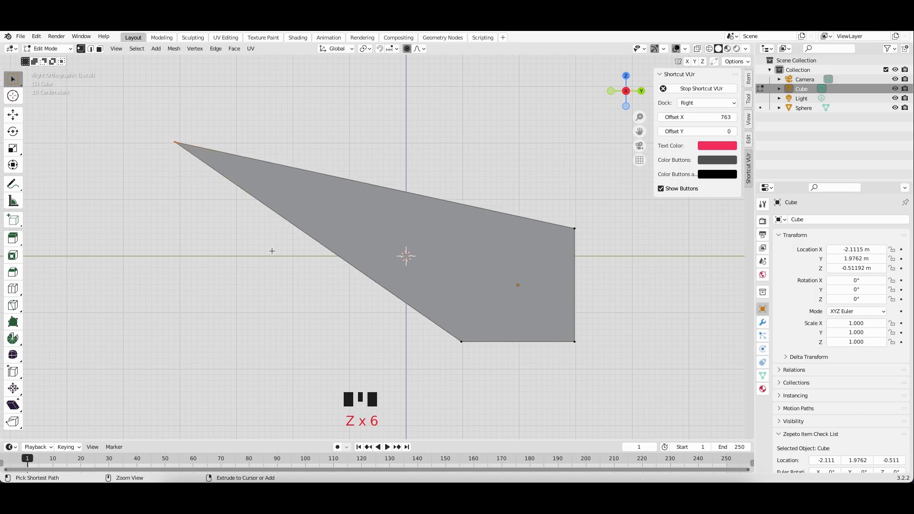
pyautogui.hotkey('ctrl', 'z')
pyautogui.hotkey('ctrl', 'z')
pyautogui.hotkey('ctrl', 'z')
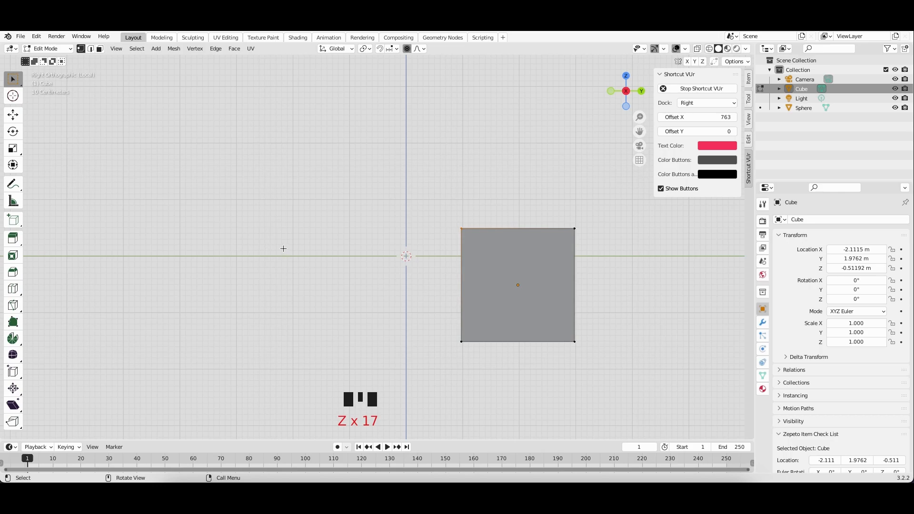
pyautogui.press('Tab')
# Copy and paste the cube, and move only the pasted copy about -3.19 m along the Y axis.
pyautogui.moveTo(407, 216); pyautogui.dragTo(407, 217, button='middle')
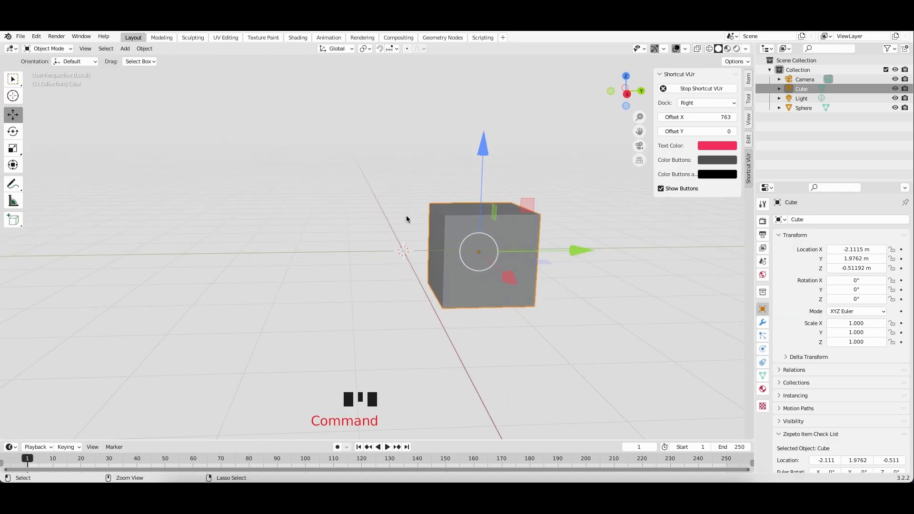
pyautogui.press('super+c')
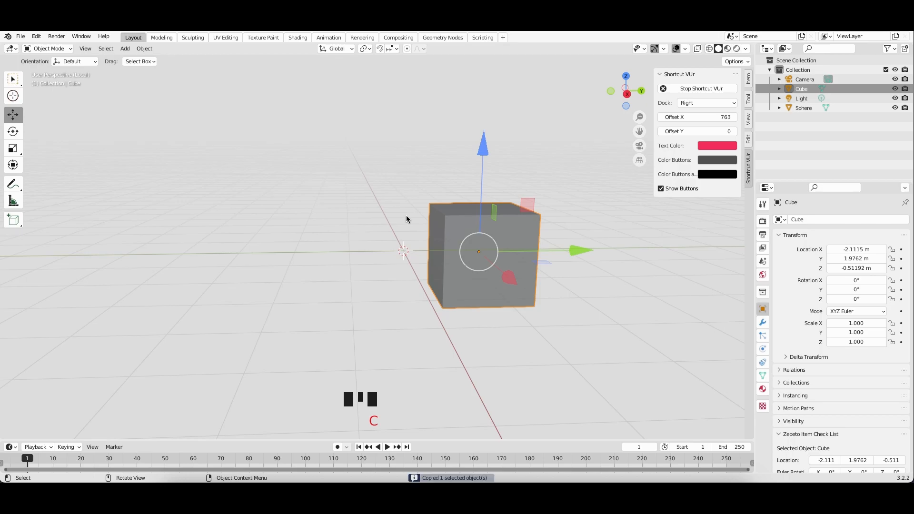
pyautogui.press('super+v')
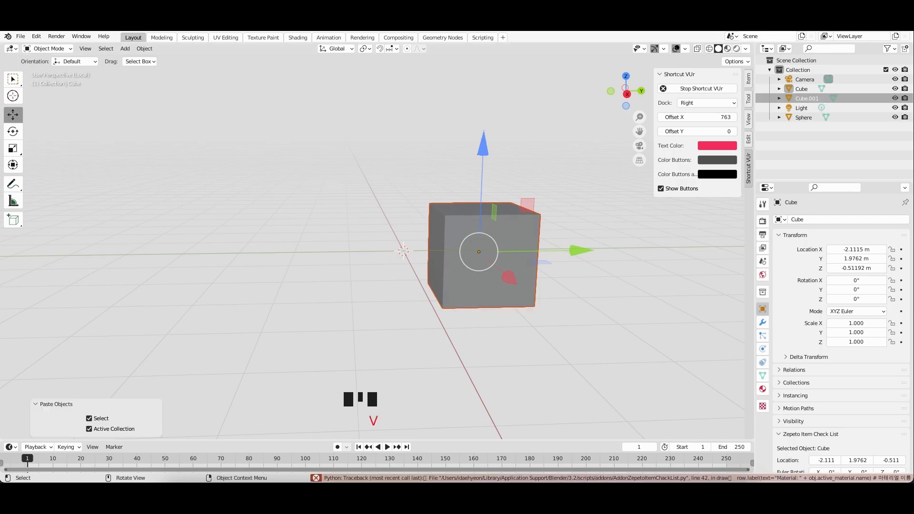
pyautogui.click(696, 262)
pyautogui.click(809, 99)
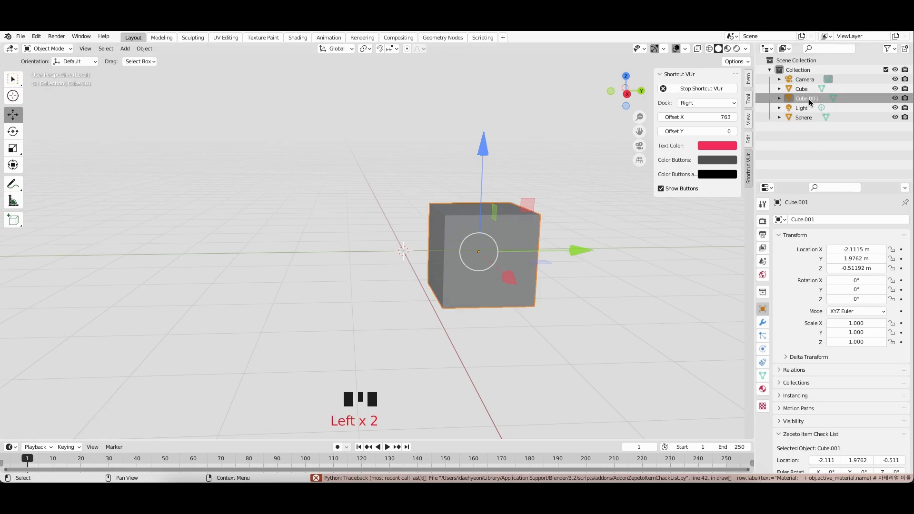
pyautogui.moveTo(572, 249); pyautogui.dragTo(429, 253)
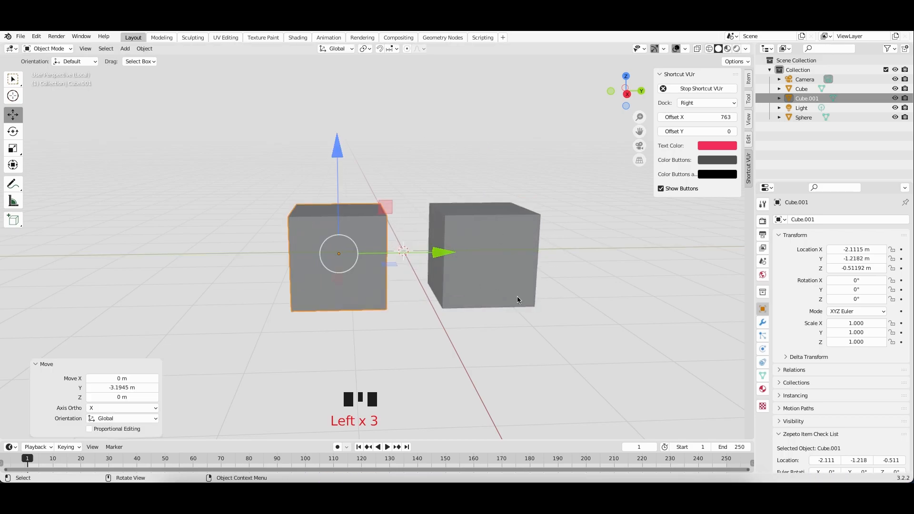
pyautogui.moveTo(498, 223); pyautogui.dragTo(498, 223, button='middle')
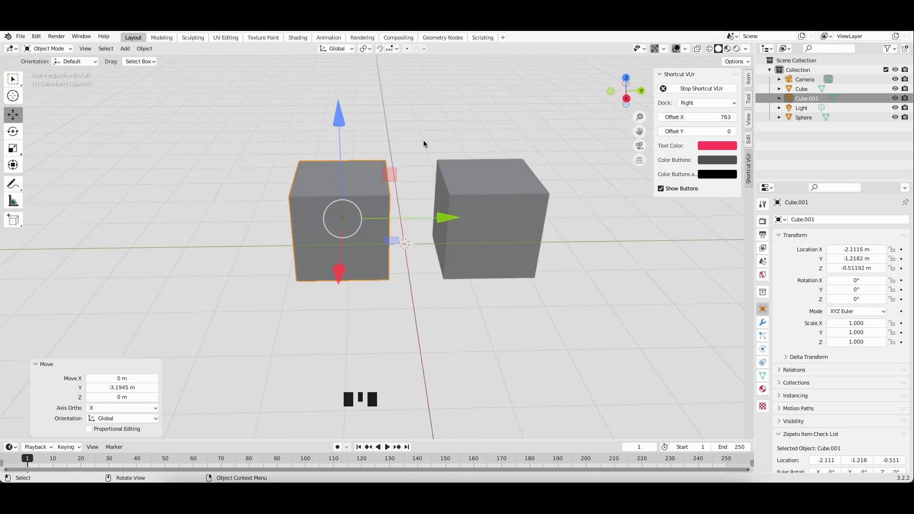
# Duplicate the pasted cube, place the duplicate about 3.5 m away in the negative Y direction, and hide the sidebar.
pyautogui.click(380, 200)
pyautogui.click(354, 211)
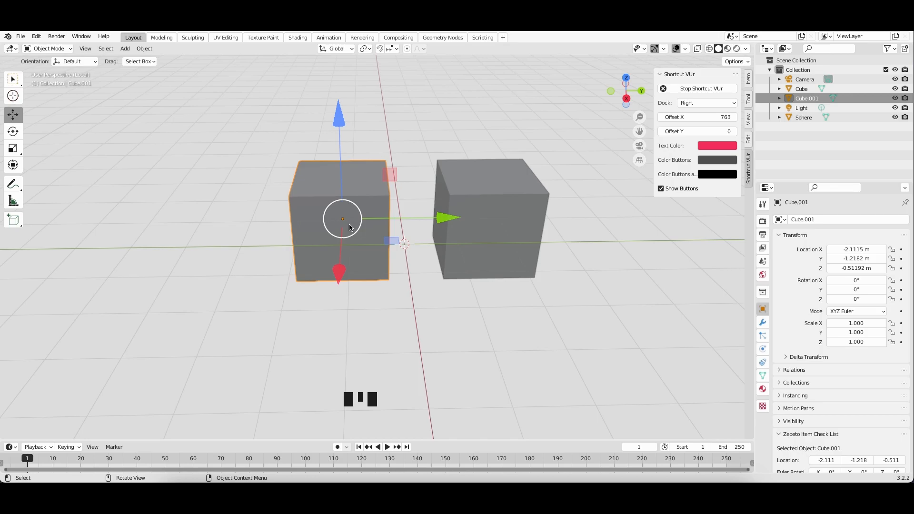
pyautogui.hotkey('shift', 'd')
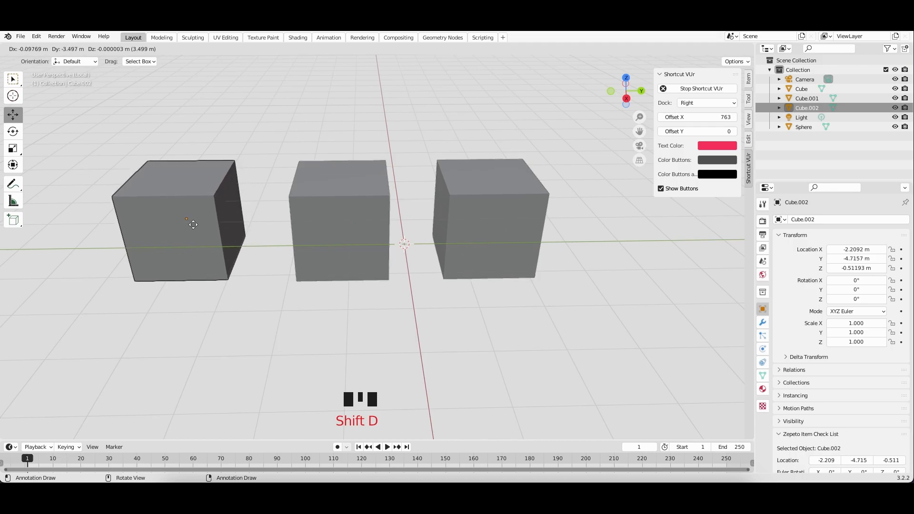
pyautogui.click(196, 223)
pyautogui.press('n')
pyautogui.click(667, 276)
# Select the two outer cubes and delete them.
pyautogui.moveTo(396, 274); pyautogui.dragTo(313, 278, button='middle')
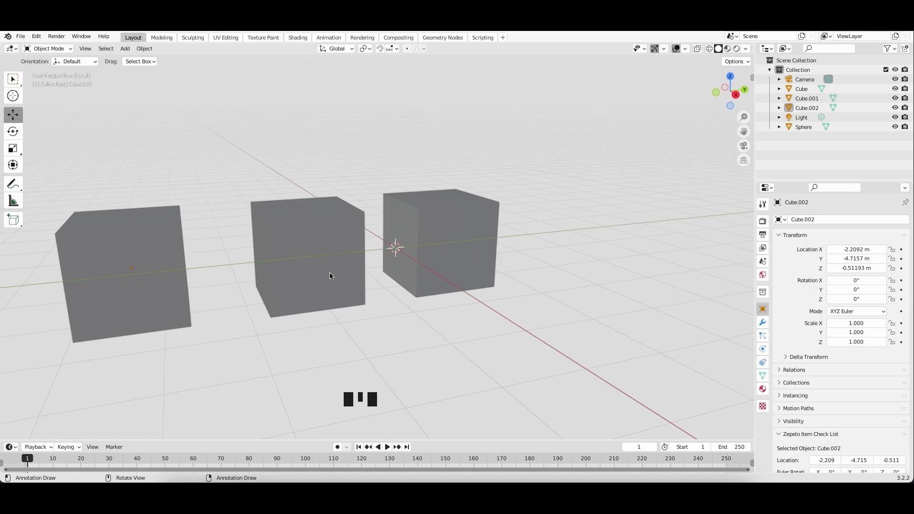
pyautogui.moveTo(310, 264); pyautogui.dragTo(213, 232, button='middle')
pyautogui.click(205, 233)
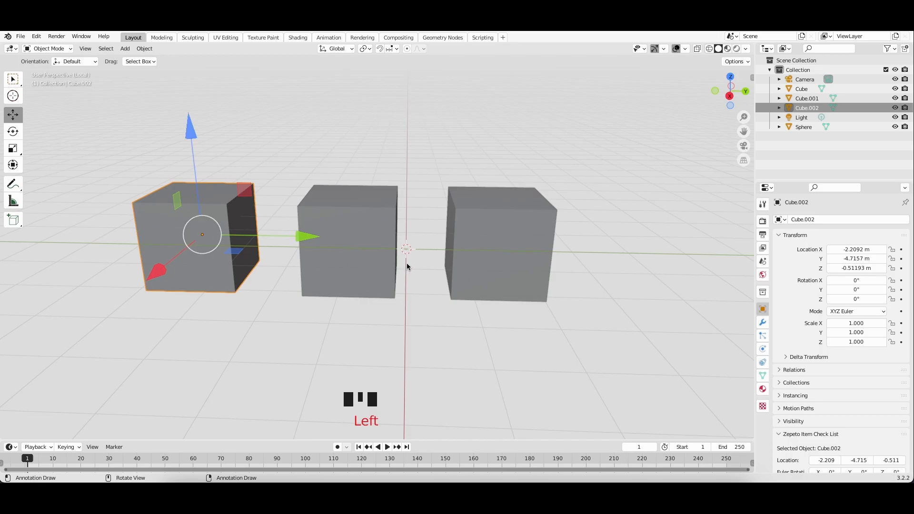
pyautogui.keyDown('shift'); pyautogui.click(484, 247); pyautogui.keyUp('shift')
pyautogui.press('x')
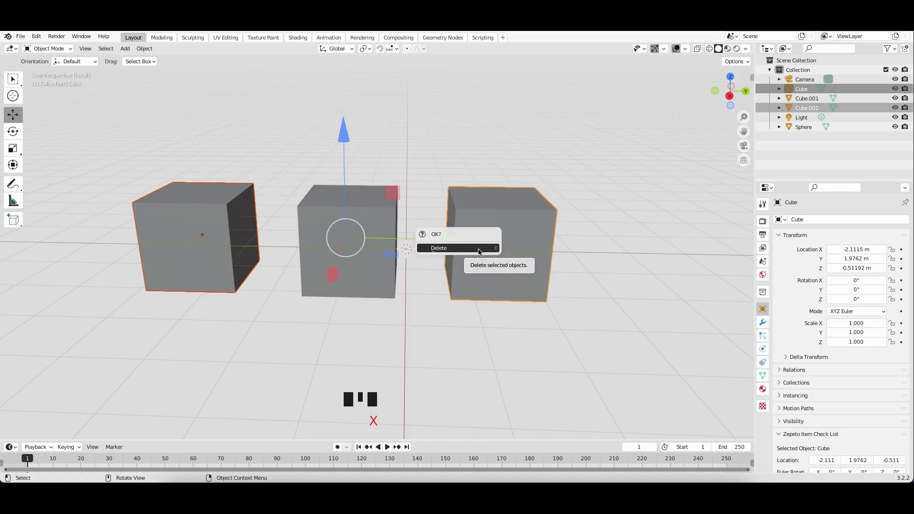
pyautogui.click(479, 248)
# Move the remaining cube freely by about 5.6 m in Y and 0.93 m in Z, and clear its location back to the origin.
pyautogui.click(356, 270)
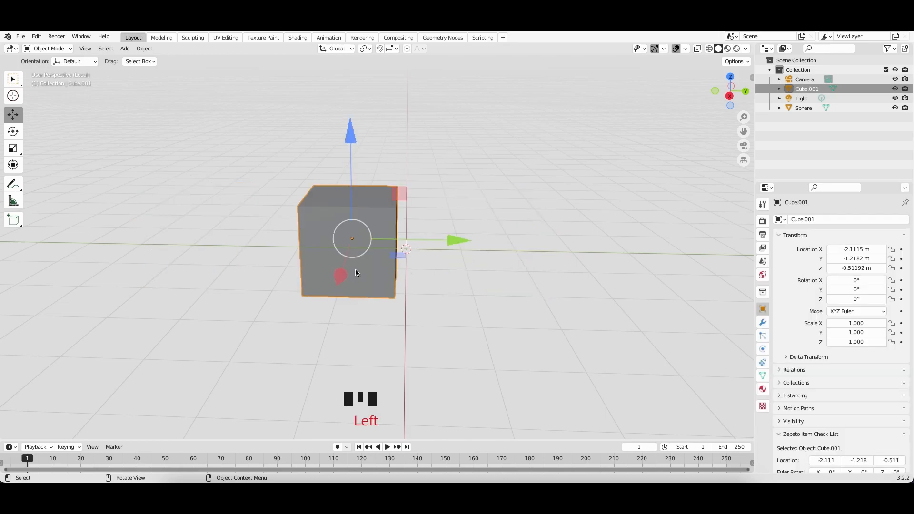
pyautogui.moveTo(364, 199); pyautogui.dragTo(361, 198, button='middle')
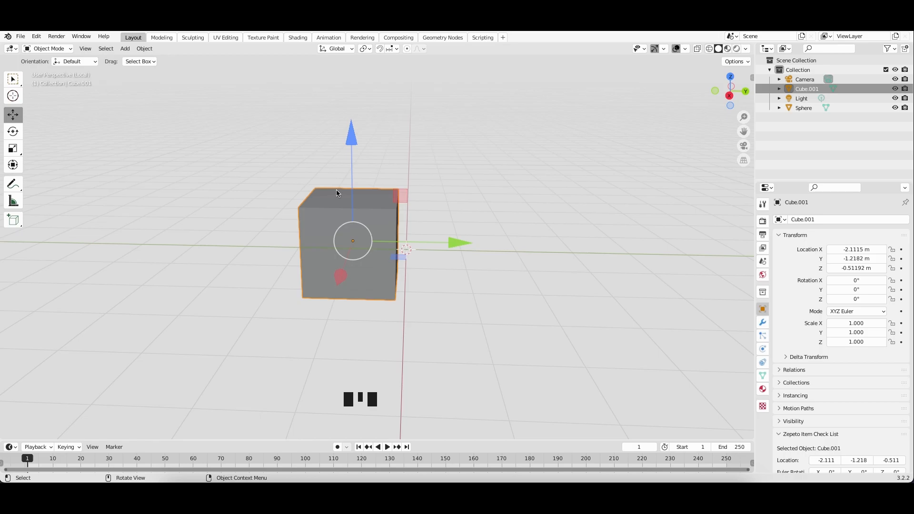
pyautogui.press('g')
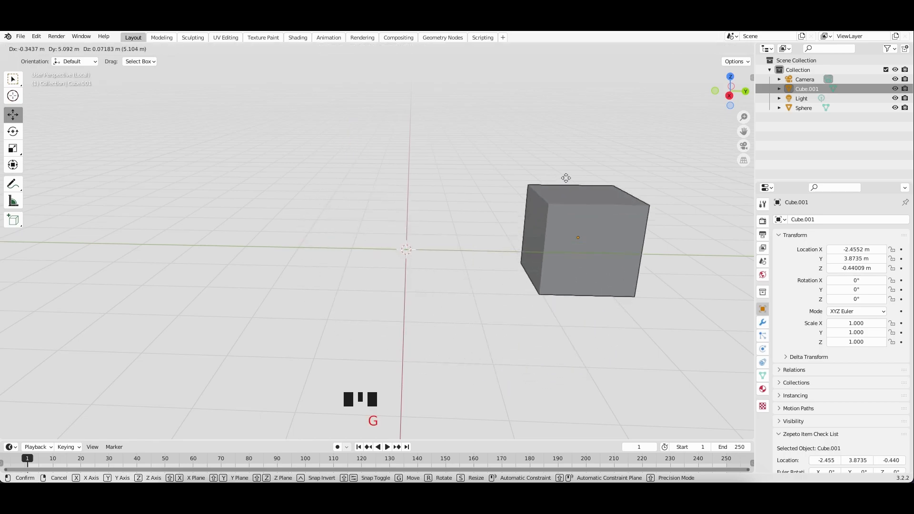
pyautogui.click(586, 148)
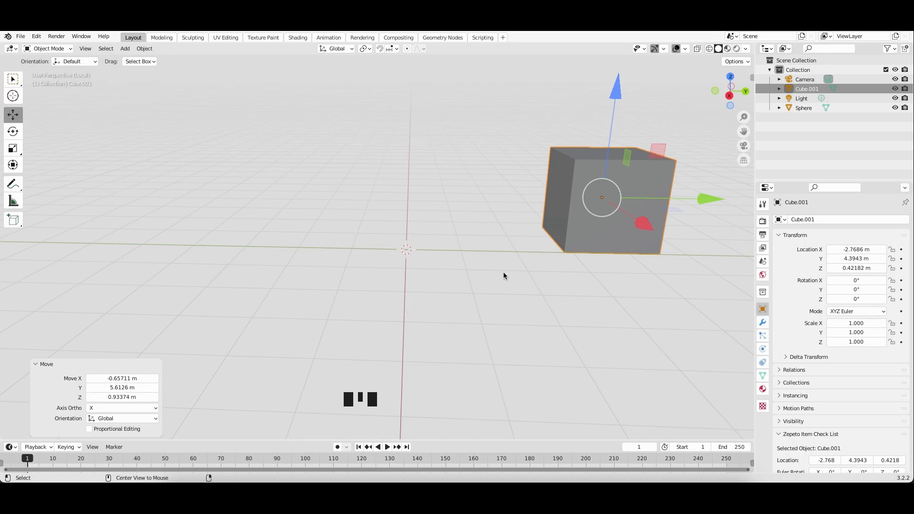
pyautogui.hotkey('alt', 'g')
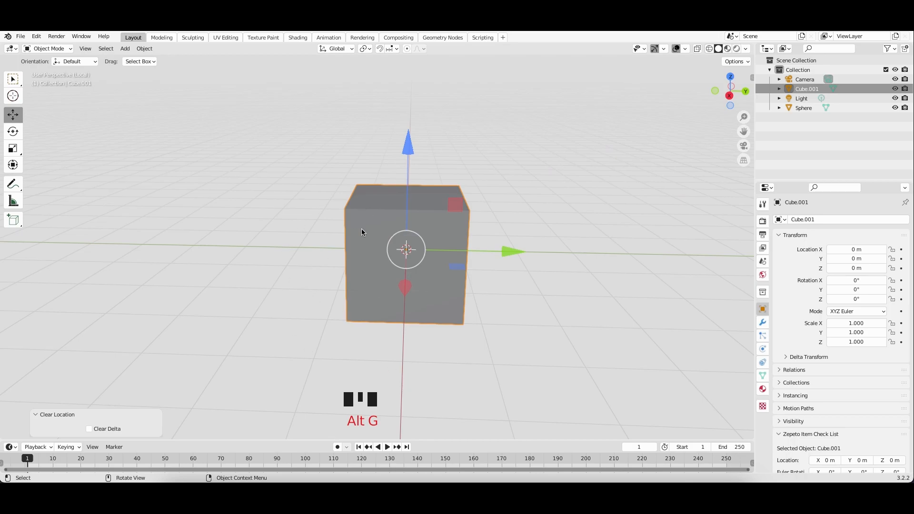
# Rotate the cube freely by about 327° around the view axis, and clear its rotation.
pyautogui.moveTo(359, 245); pyautogui.dragTo(367, 284, button='middle')
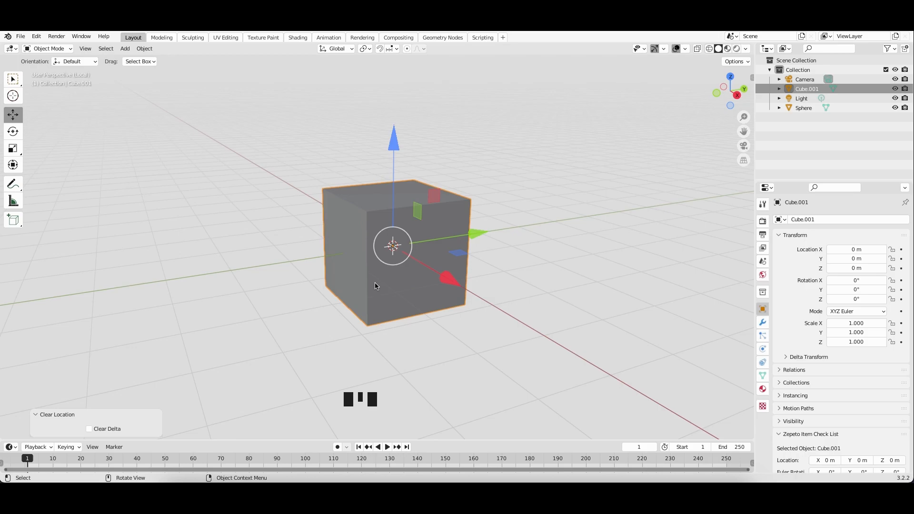
pyautogui.press('r')
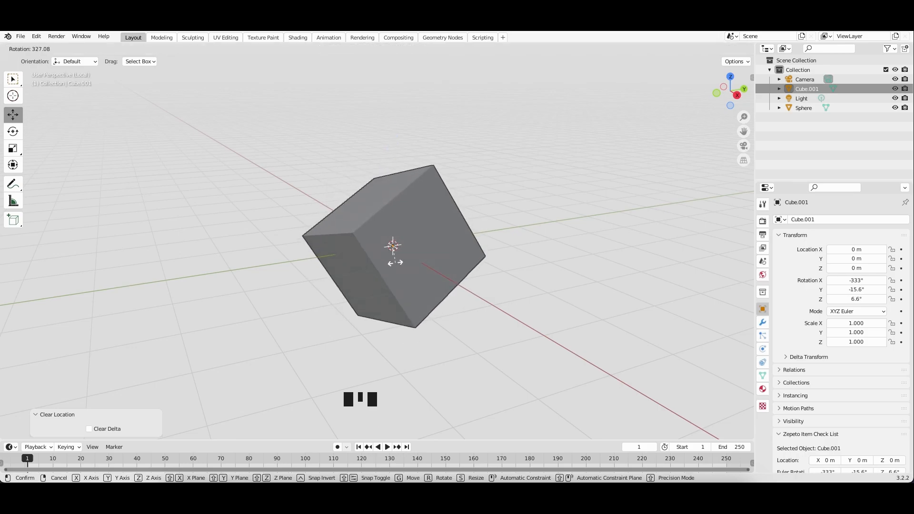
pyautogui.click(395, 263)
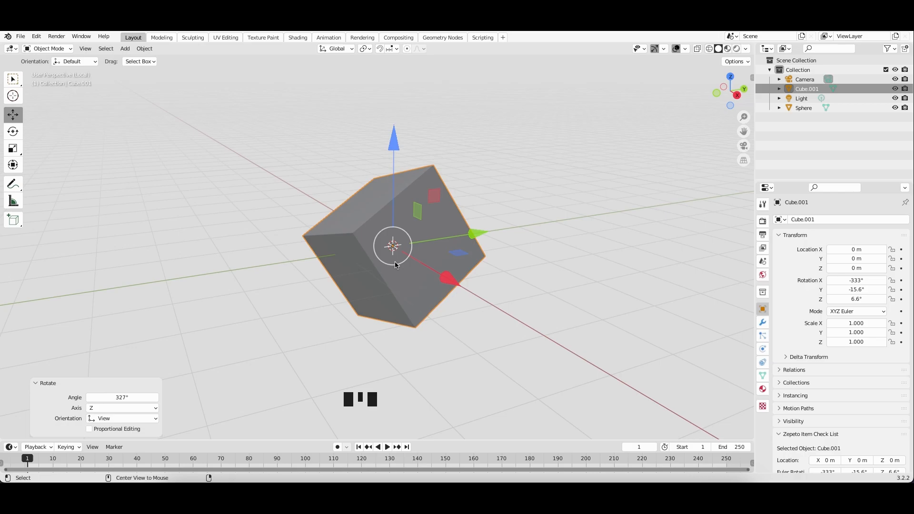
pyautogui.hotkey('alt', 'r')
pyautogui.click(505, 243)
pyautogui.click(411, 260)
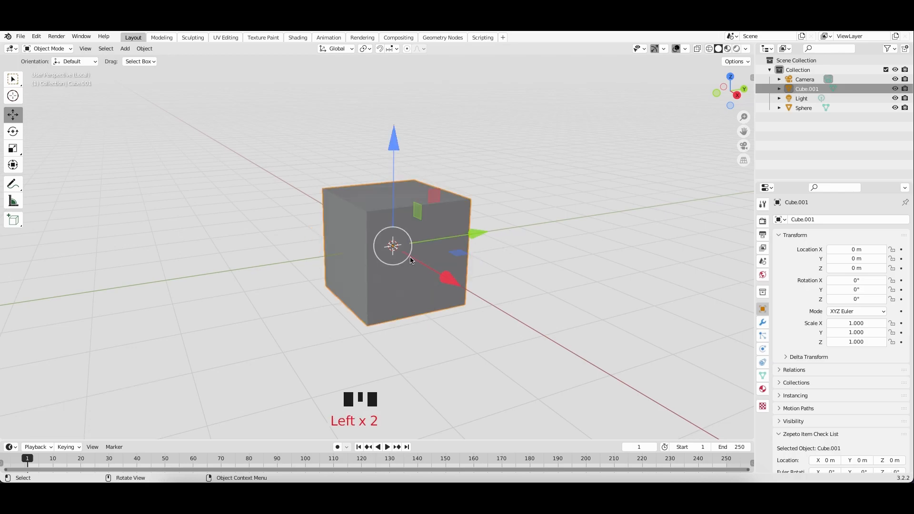
# Scale the cube uniformly to about 1.916, and clear its scale.
pyautogui.press('s')
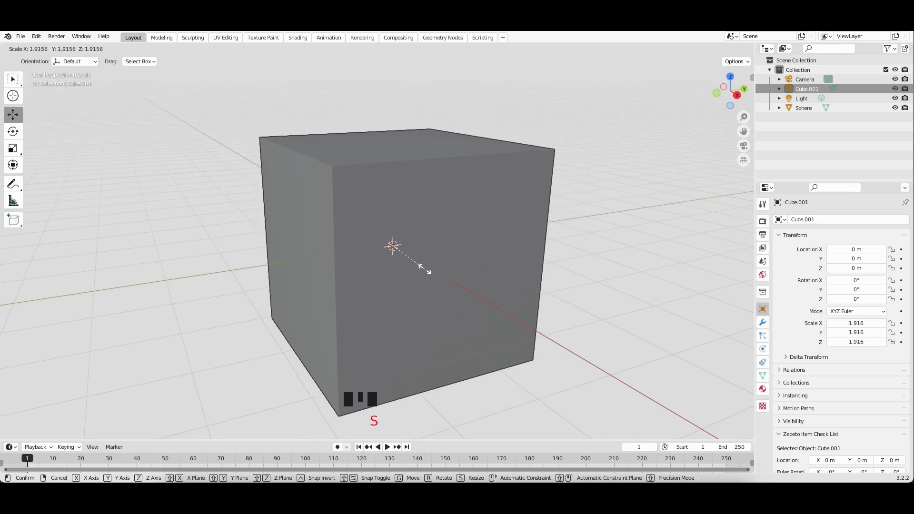
pyautogui.click(425, 273)
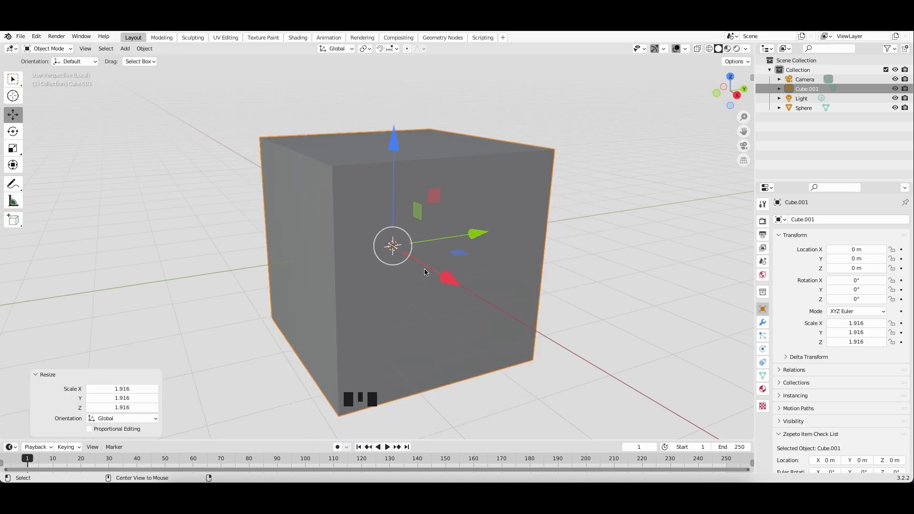
pyautogui.hotkey('alt', 's')
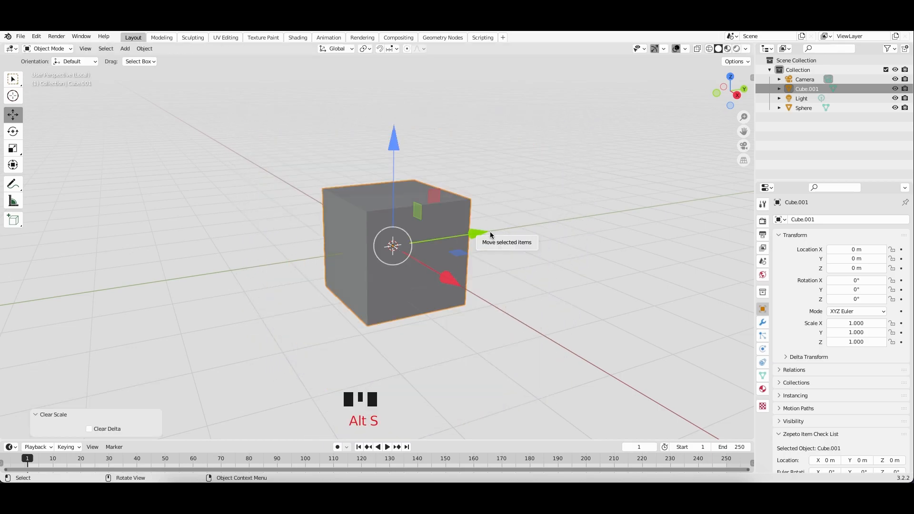
pyautogui.click(538, 208)
pyautogui.click(433, 230)
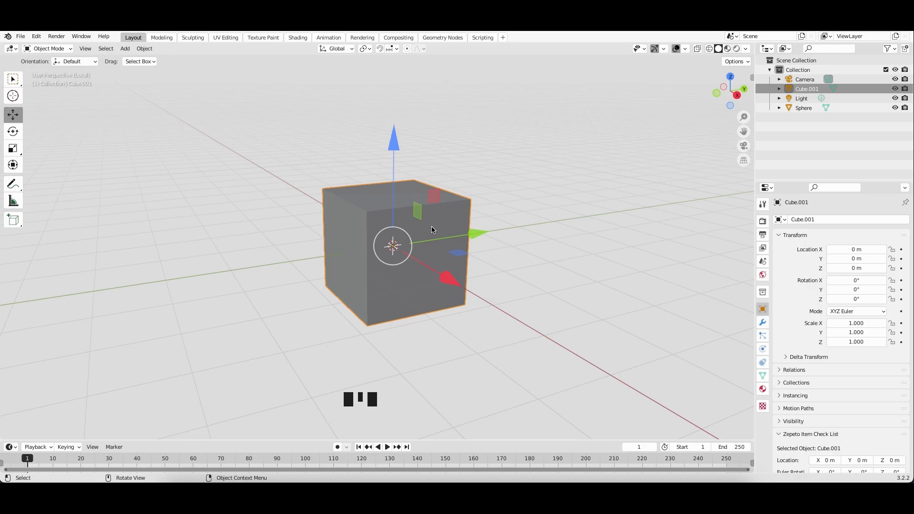
# Delete the cube and add a UV sphere at the origin.
pyautogui.press('x')
pyautogui.click(420, 232)
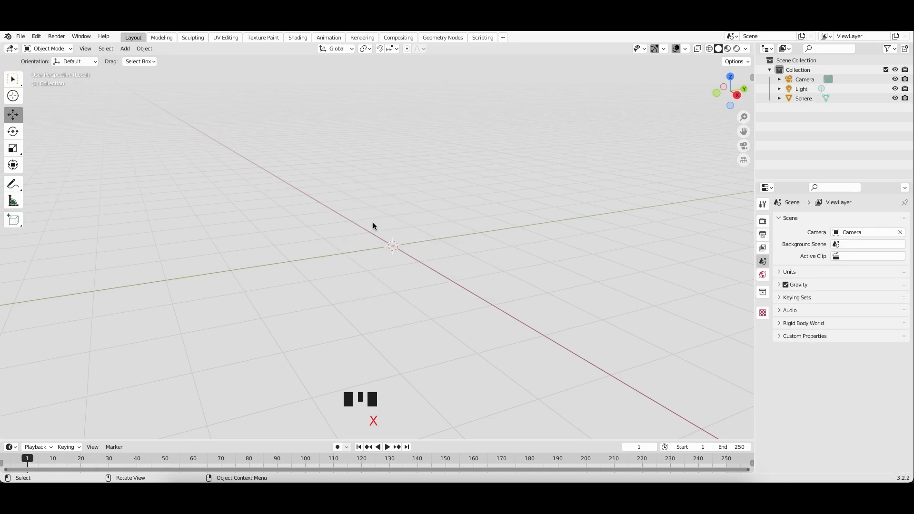
pyautogui.hotkey('shift', 'a')
pyautogui.moveTo(371, 223)
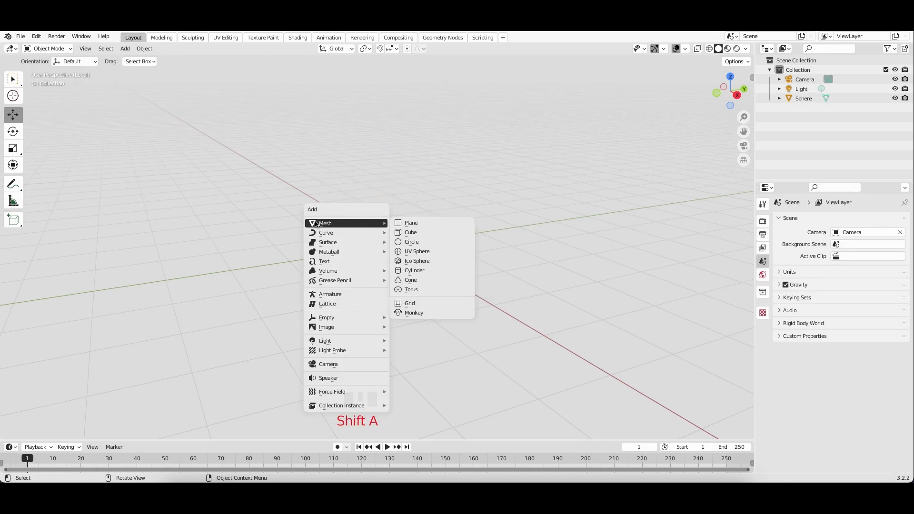
pyautogui.click(414, 253)
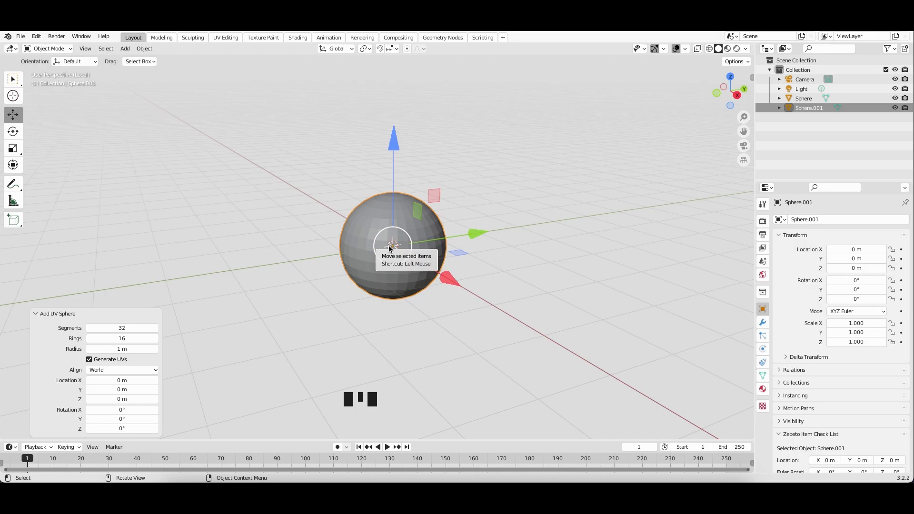
# In Edit Mode with face selection, extrude a two-by-two block of the sphere's faces outward by about 0.24 m.
pyautogui.moveTo(390, 249); pyautogui.dragTo(376, 229, button='middle')
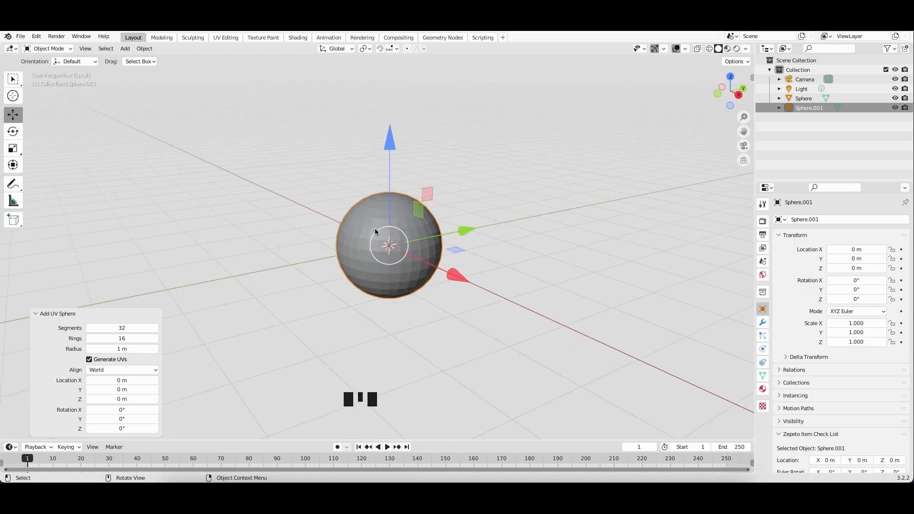
pyautogui.keyDown('super'); pyautogui.scroll(3, 380, 245); pyautogui.keyUp('super')
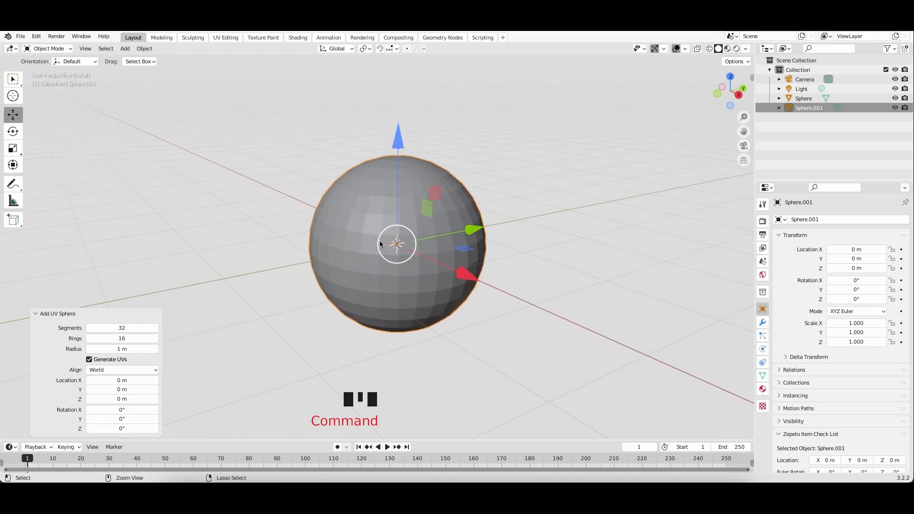
pyautogui.press('Tab')
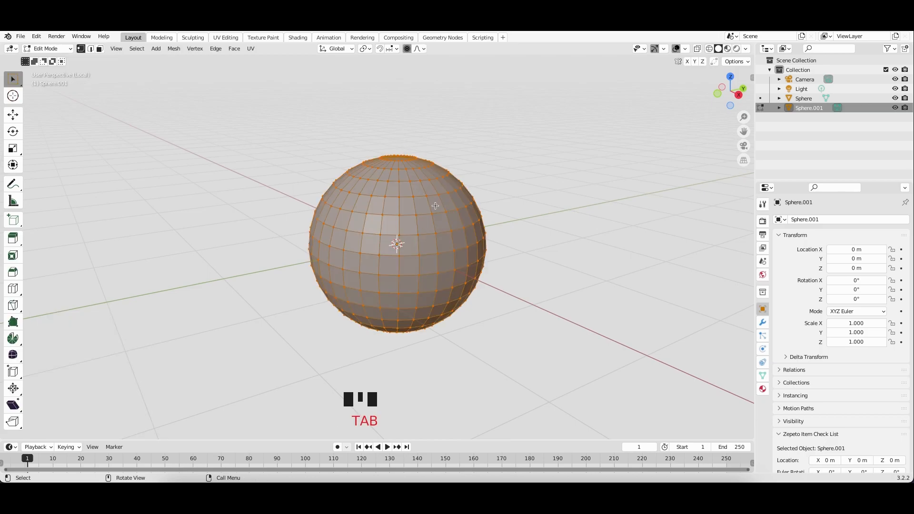
pyautogui.press('3')
pyautogui.click(441, 225)
pyautogui.keyDown('shift'); pyautogui.click(428, 222); pyautogui.keyUp('shift')
pyautogui.keyDown('shift'); pyautogui.click(433, 244); pyautogui.keyUp('shift')
pyautogui.keyDown('shift'); pyautogui.click(444, 243); pyautogui.keyUp('shift')
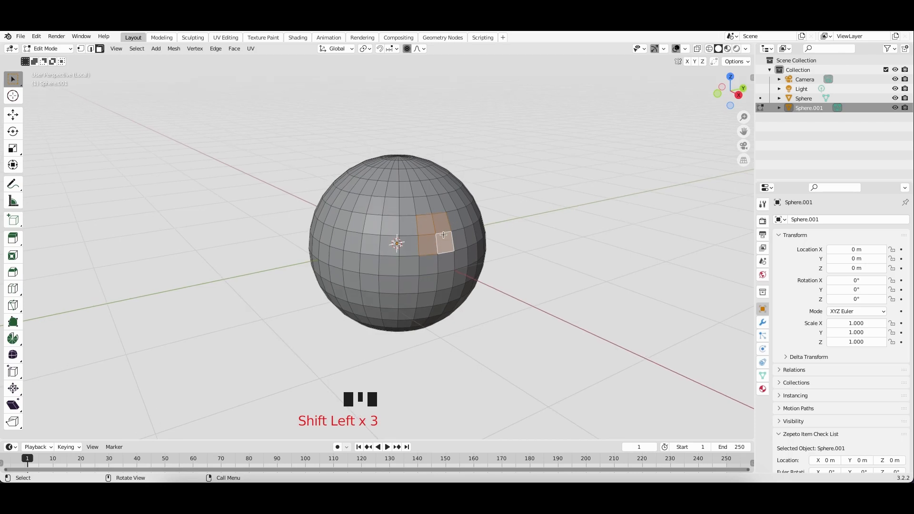
pyautogui.moveTo(382, 239); pyautogui.dragTo(408, 234, button='middle')
pyautogui.press('e')
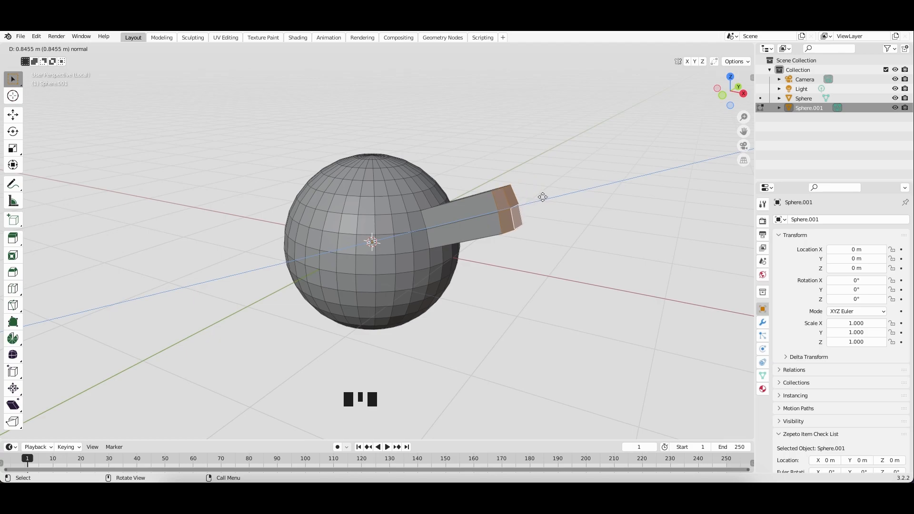
pyautogui.click(491, 211)
# With proportional editing off, extrude a second two-by-two block of faces beside the first extrusion in place and scale it to about 0.564.
pyautogui.moveTo(500, 213); pyautogui.dragTo(393, 200, button='middle')
pyautogui.click(357, 226)
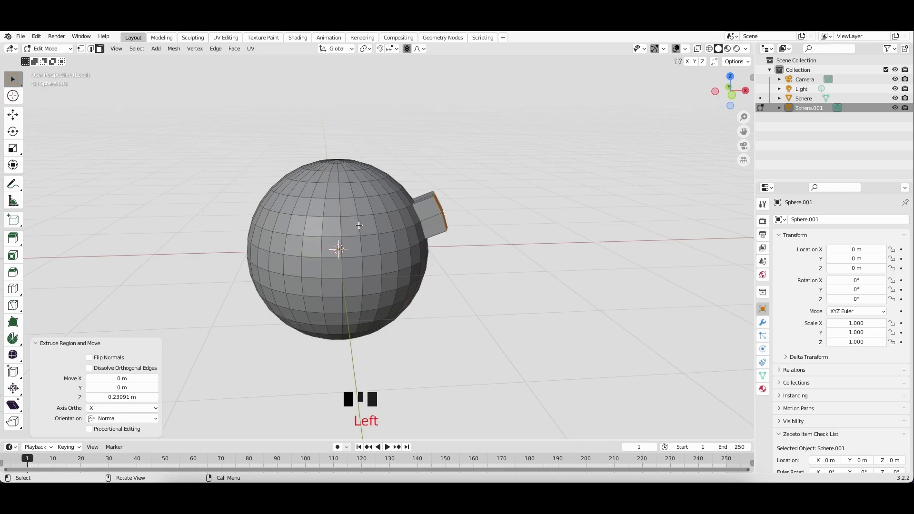
pyautogui.keyDown('shift'); pyautogui.click(367, 225); pyautogui.keyUp('shift')
pyautogui.keyDown('shift'); pyautogui.click(371, 247); pyautogui.keyUp('shift')
pyautogui.keyDown('shift'); pyautogui.click(351, 246); pyautogui.keyUp('shift')
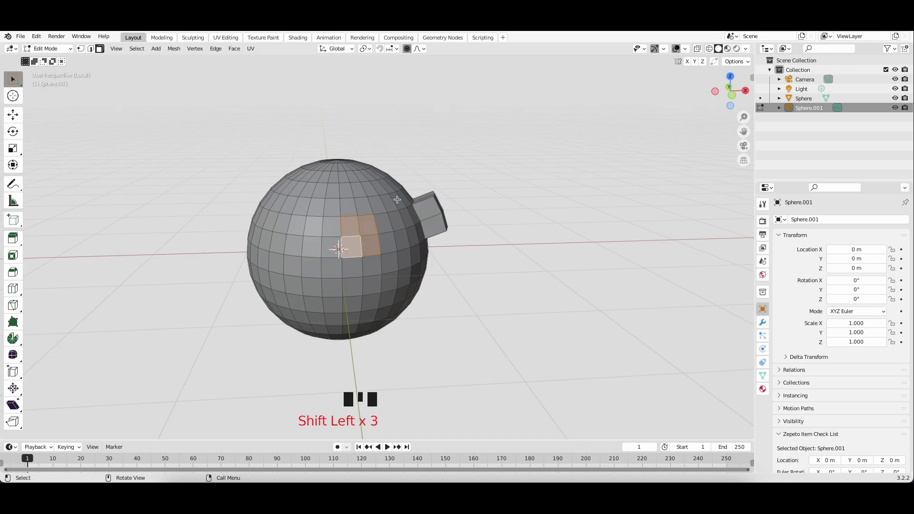
pyautogui.moveTo(366, 217); pyautogui.dragTo(368, 216, button='middle')
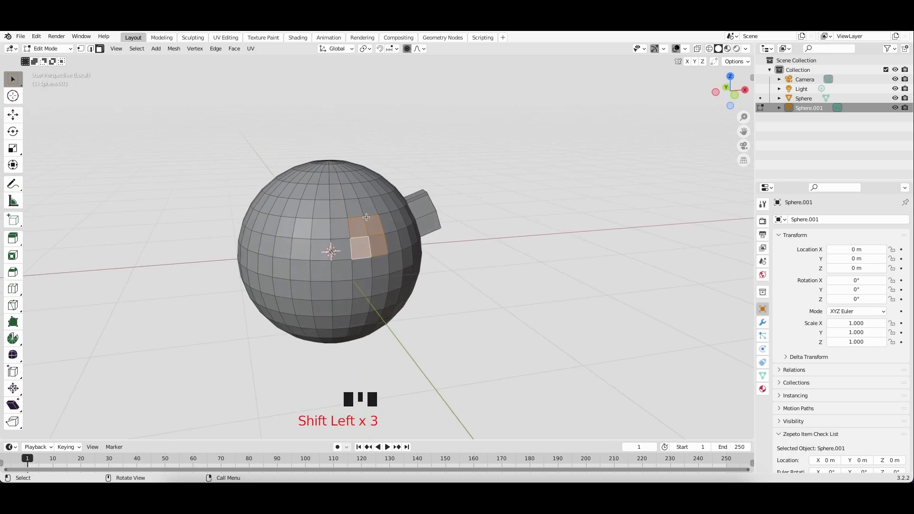
pyautogui.click(408, 49)
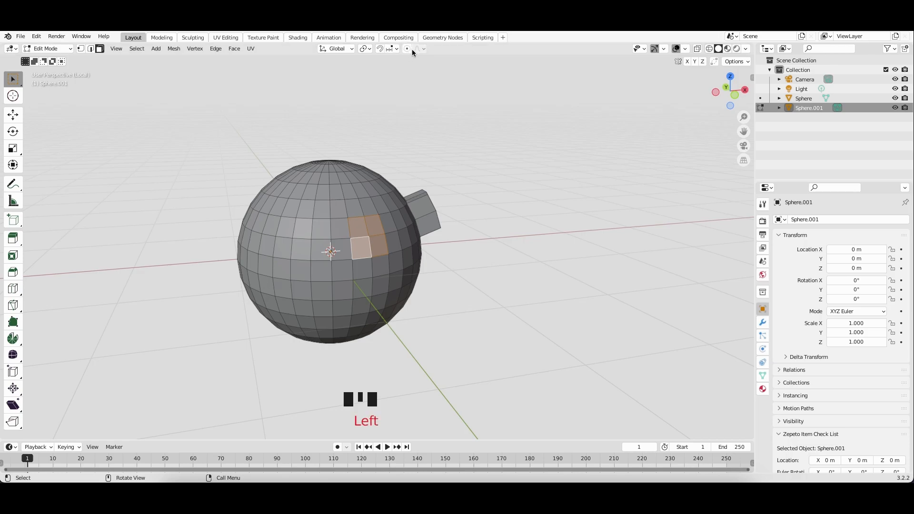
pyautogui.moveTo(417, 263); pyautogui.dragTo(406, 63, button='middle')
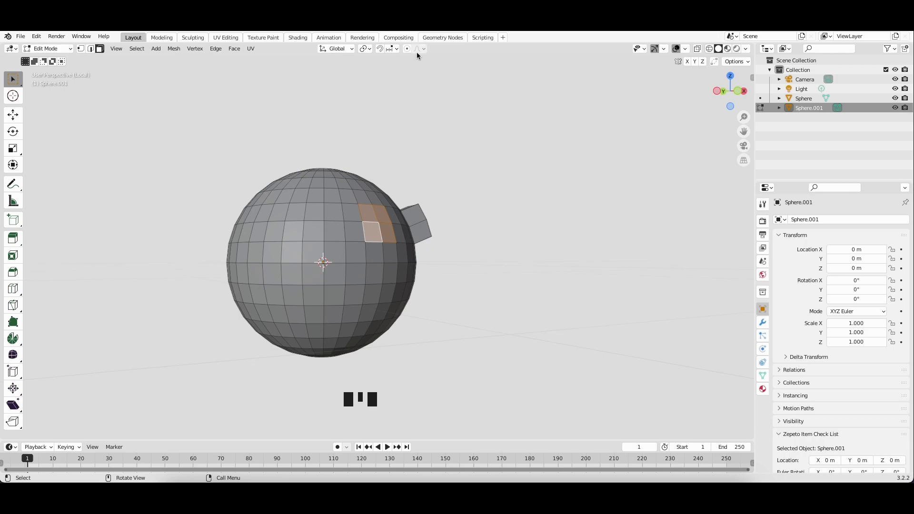
pyautogui.moveTo(427, 163); pyautogui.dragTo(427, 166, button='middle')
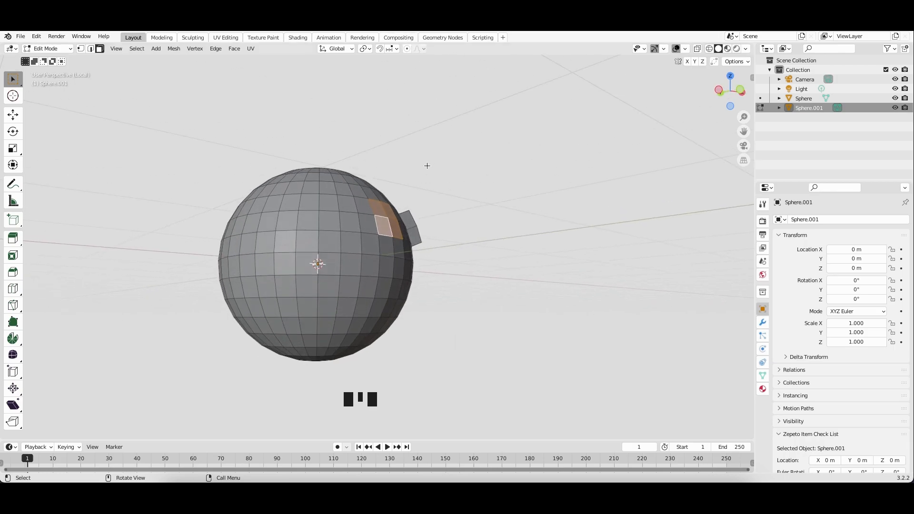
pyautogui.moveTo(426, 169); pyautogui.dragTo(425, 170, button='middle')
pyautogui.press('e')
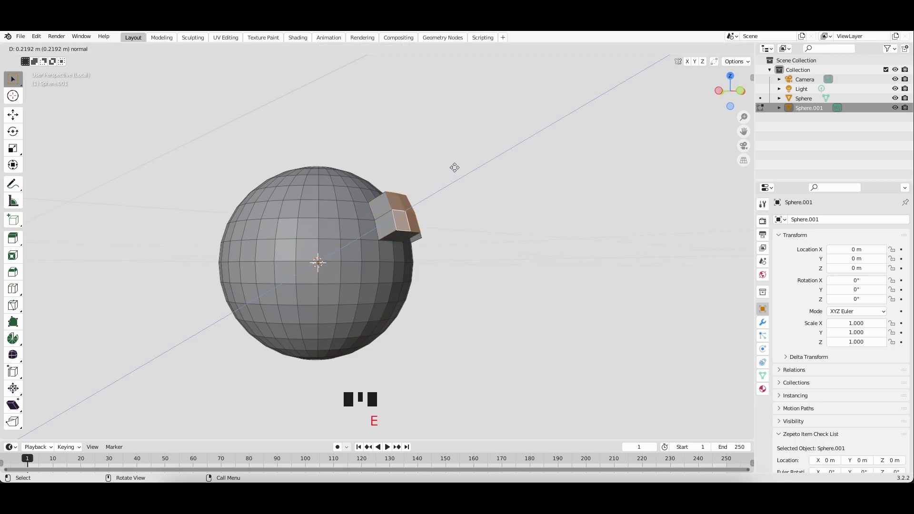
pyautogui.press('s')
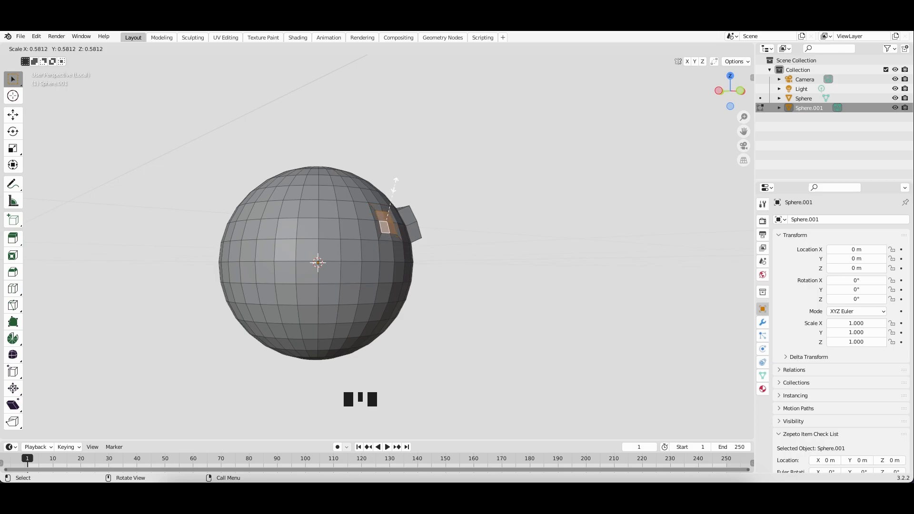
pyautogui.click(390, 204)
# Select a block of faces five wide and two high on the sphere's upper half, and extrude them along normals by about 0.117 m.
pyautogui.moveTo(390, 202); pyautogui.dragTo(310, 226, button='middle')
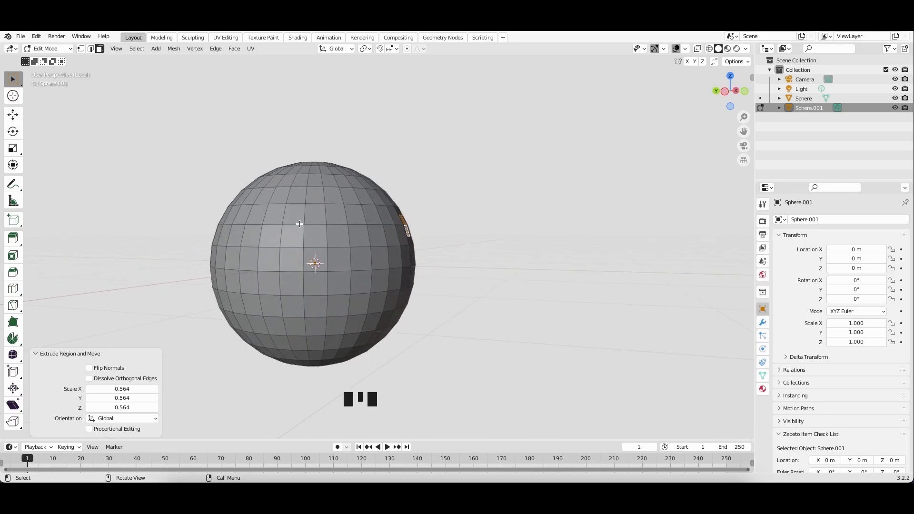
pyautogui.click(292, 215)
pyautogui.keyDown('shift'); pyautogui.click(315, 214); pyautogui.keyUp('shift')
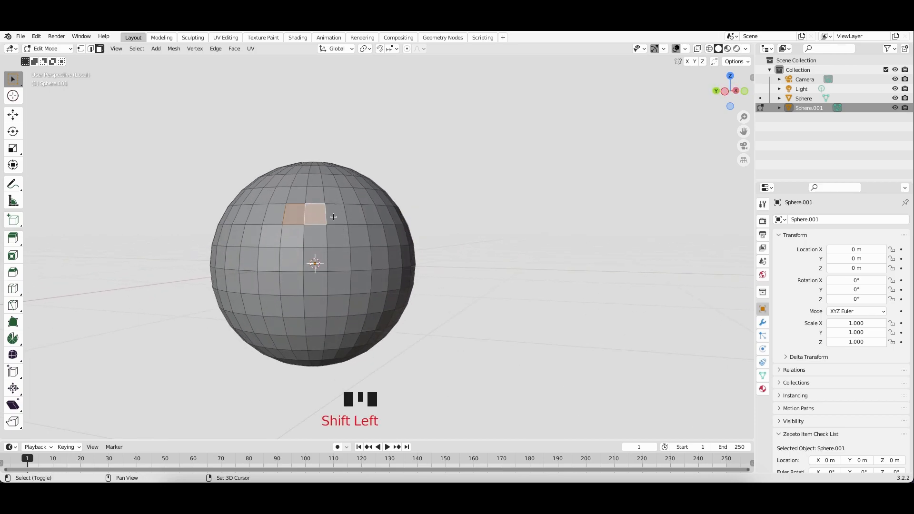
pyautogui.keyDown('shift'); pyautogui.click(340, 215); pyautogui.keyUp('shift')
pyautogui.keyDown('shift'); pyautogui.click(355, 215); pyautogui.keyUp('shift')
pyautogui.keyDown('shift'); pyautogui.click(365, 221); pyautogui.keyUp('shift')
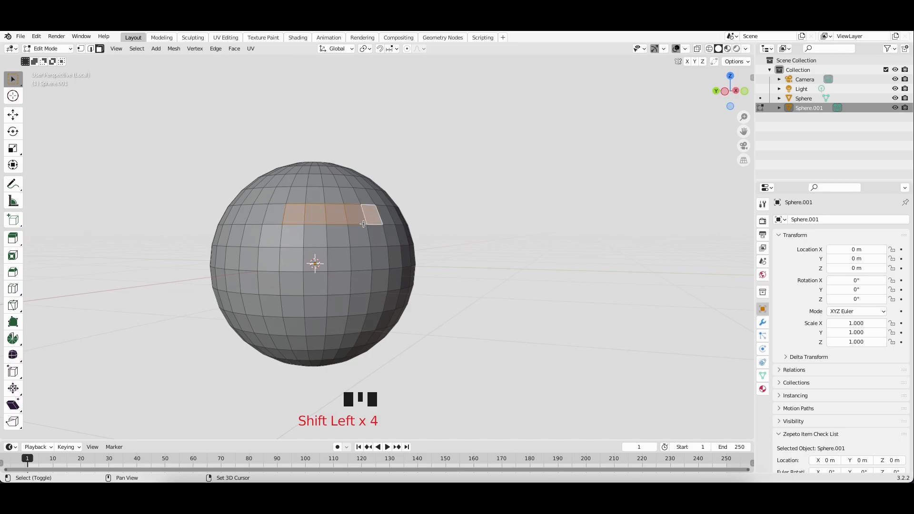
pyautogui.keyDown('shift'); pyautogui.click(373, 236); pyautogui.keyUp('shift')
pyautogui.keyDown('shift'); pyautogui.click(359, 236); pyautogui.keyUp('shift')
pyautogui.keyDown('shift'); pyautogui.click(338, 237); pyautogui.keyUp('shift')
pyautogui.keyDown('shift'); pyautogui.click(317, 236); pyautogui.keyUp('shift')
pyautogui.keyDown('shift'); pyautogui.click(296, 236); pyautogui.keyUp('shift')
pyautogui.moveTo(296, 235); pyautogui.dragTo(464, 207, button='middle')
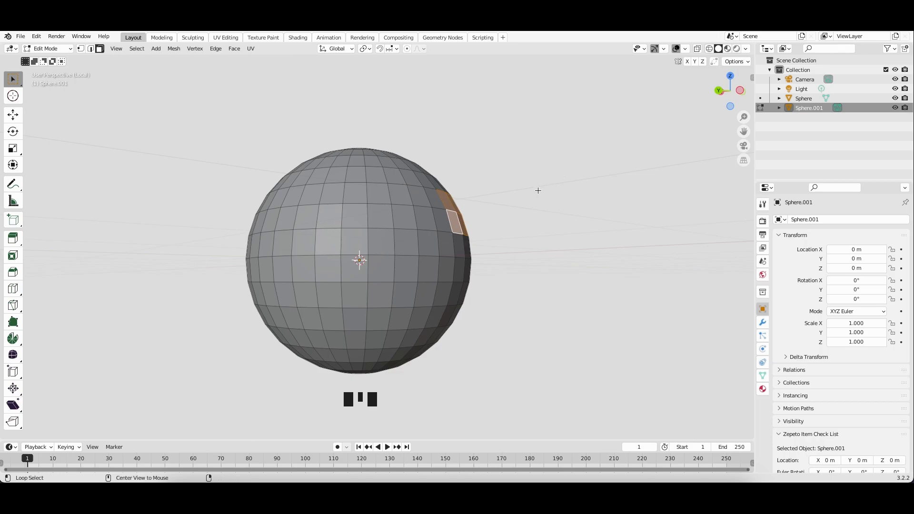
pyautogui.hotkey('alt', 'e')
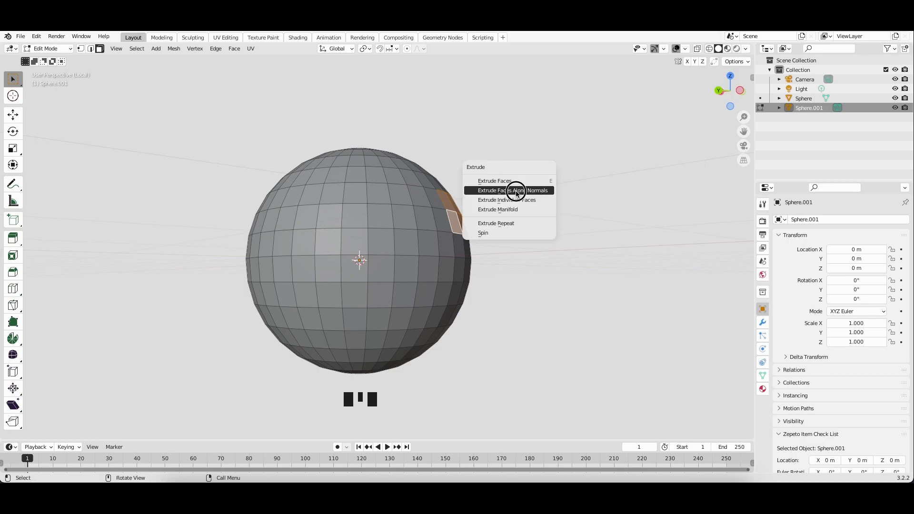
pyautogui.click(515, 191)
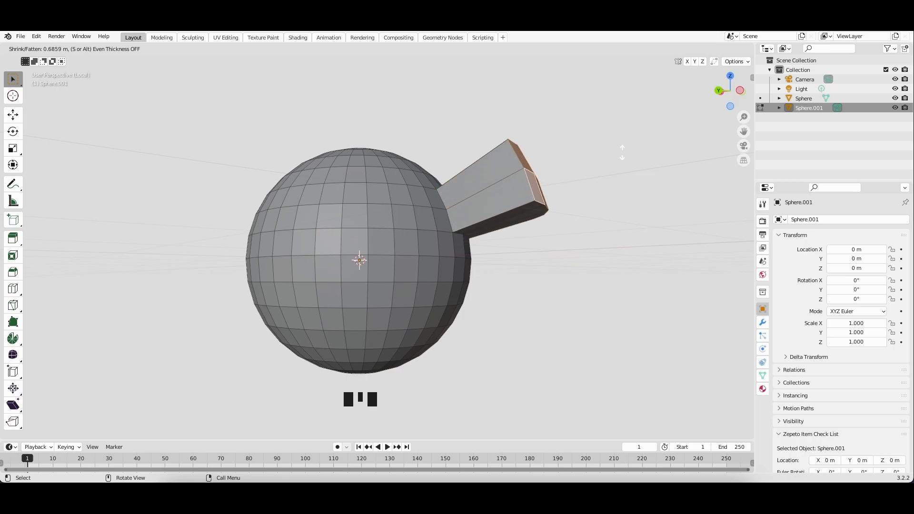
pyautogui.click(559, 185)
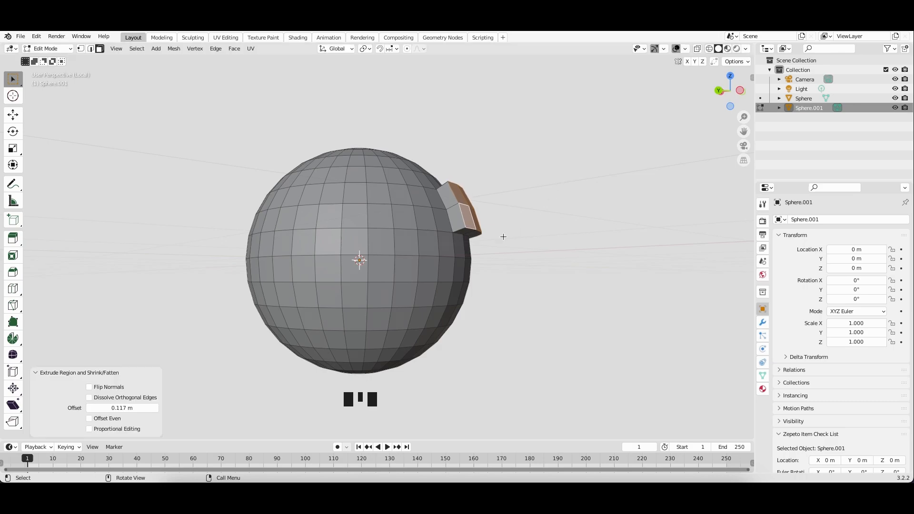
# In the right orthographic view, extrude one face on the sphere's positive Y side to four successive cursor points, forming an arched arm.
pyautogui.click(720, 90)
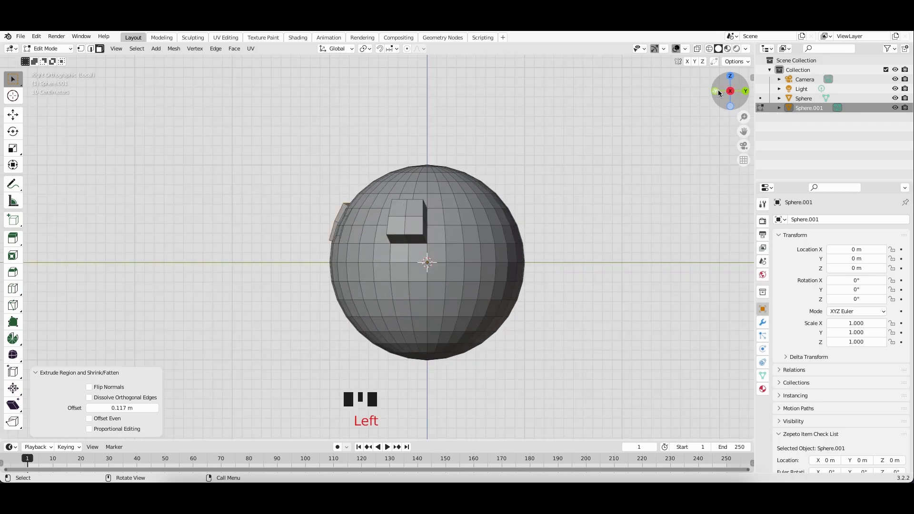
pyautogui.click(509, 234)
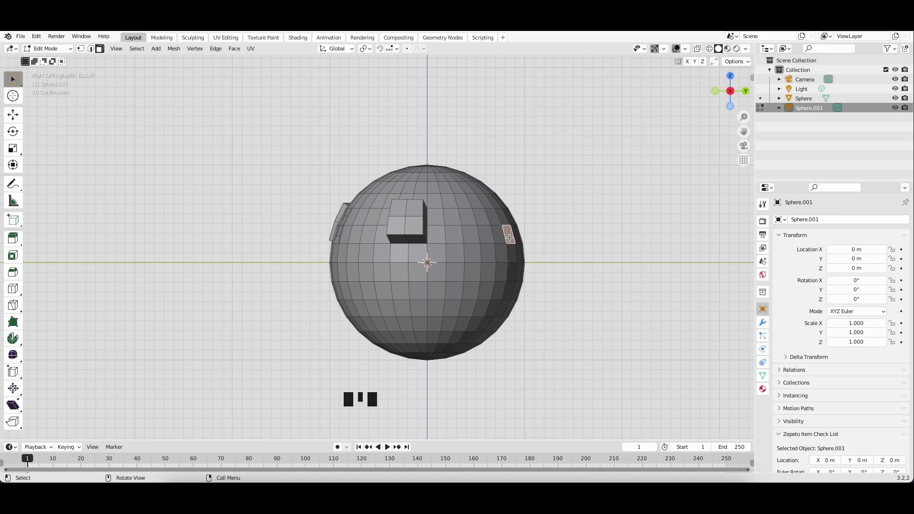
pyautogui.keyDown('ctrl'); pyautogui.rightClick(551, 196); pyautogui.keyUp('ctrl')
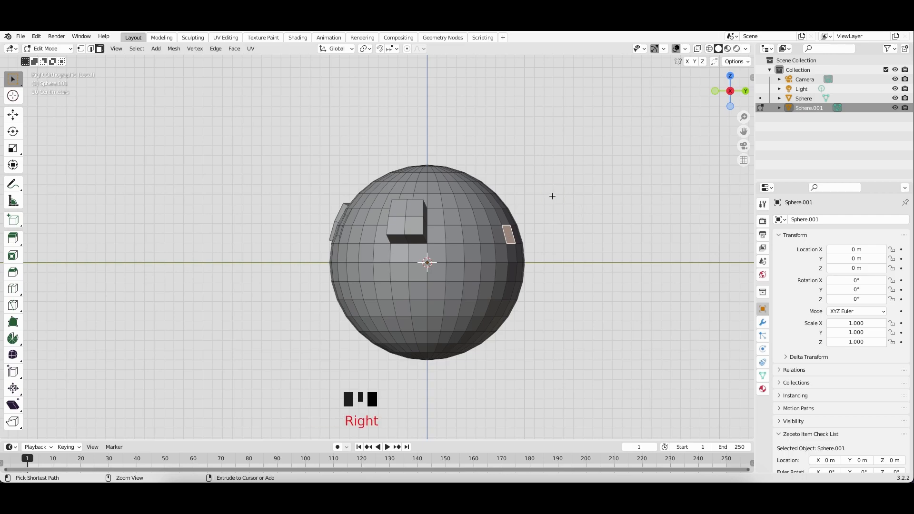
pyautogui.keyDown('ctrl'); pyautogui.rightClick(596, 195); pyautogui.keyUp('ctrl')
pyautogui.keyDown('ctrl'); pyautogui.rightClick(623, 217); pyautogui.keyUp('ctrl')
pyautogui.keyDown('ctrl'); pyautogui.rightClick(627, 249); pyautogui.keyUp('ctrl')
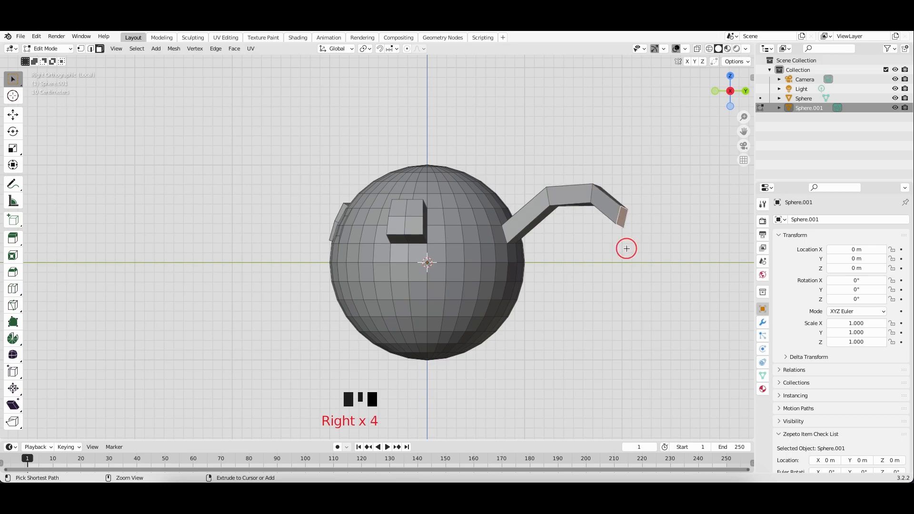
# Try extruding the arm's end face to further cursor points so the arm curls back under itself.
pyautogui.keyDown('ctrl'); pyautogui.rightClick(586, 273); pyautogui.keyUp('ctrl')
pyautogui.moveTo(579, 257); pyautogui.dragTo(650, 266, button='middle')
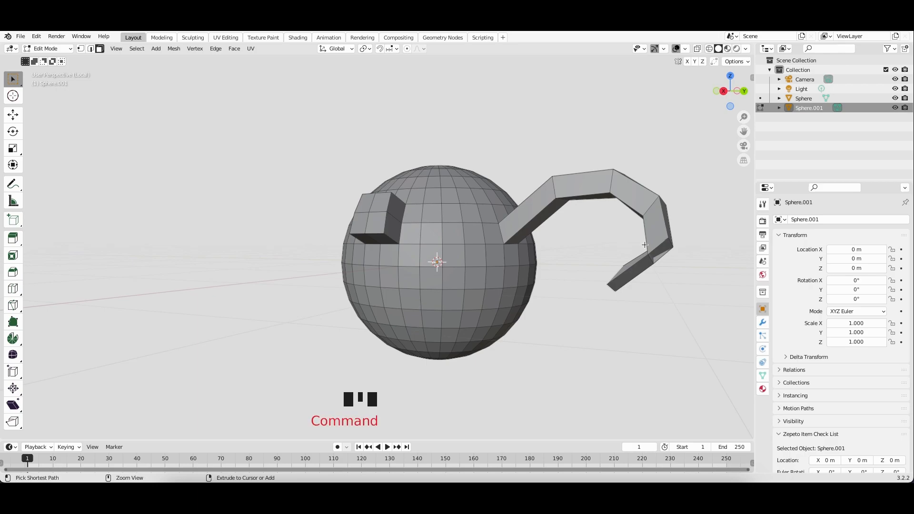
pyautogui.press('super+z')
pyautogui.press('super+z')
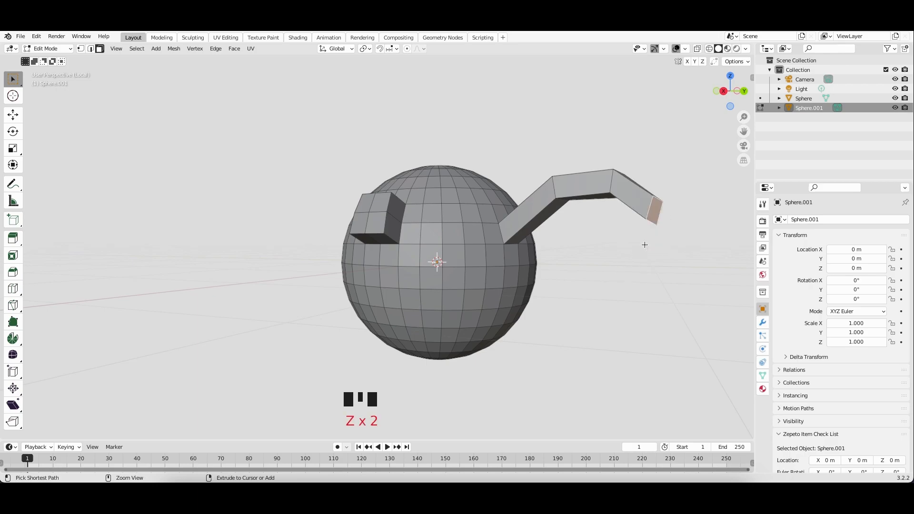
# Undo the remaining arm extrusions on the sphere's positive Y side.
pyautogui.press('super+z')
pyautogui.press('super+z')
pyautogui.press('super+z')
pyautogui.press('super+z')
pyautogui.moveTo(599, 250); pyautogui.dragTo(576, 246, button='middle')
pyautogui.moveTo(498, 244); pyautogui.dragTo(493, 242, button='middle')
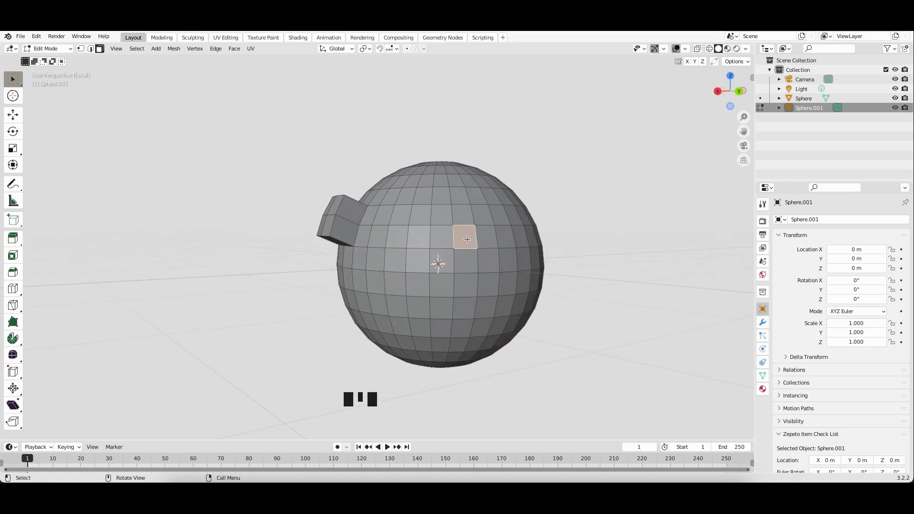
pyautogui.keyDown('super'); pyautogui.scroll(3, 467, 240); pyautogui.keyUp('super')
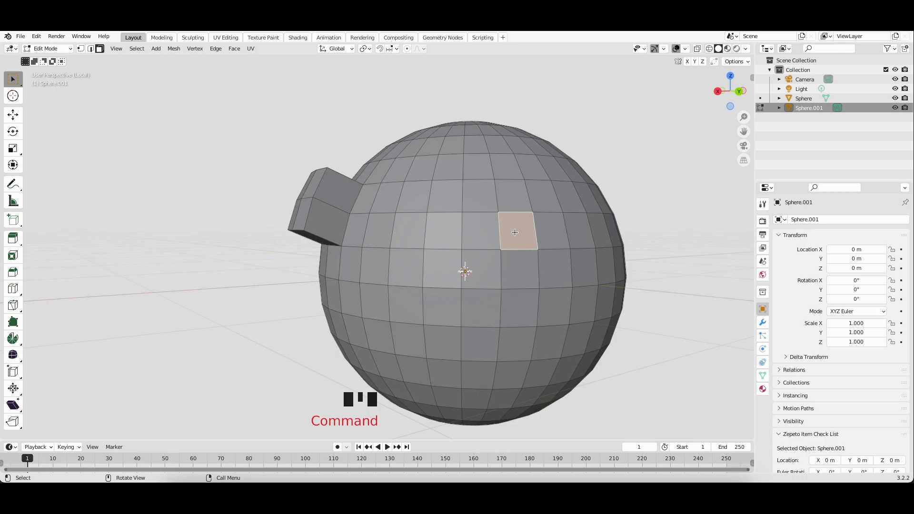
pyautogui.press('i')
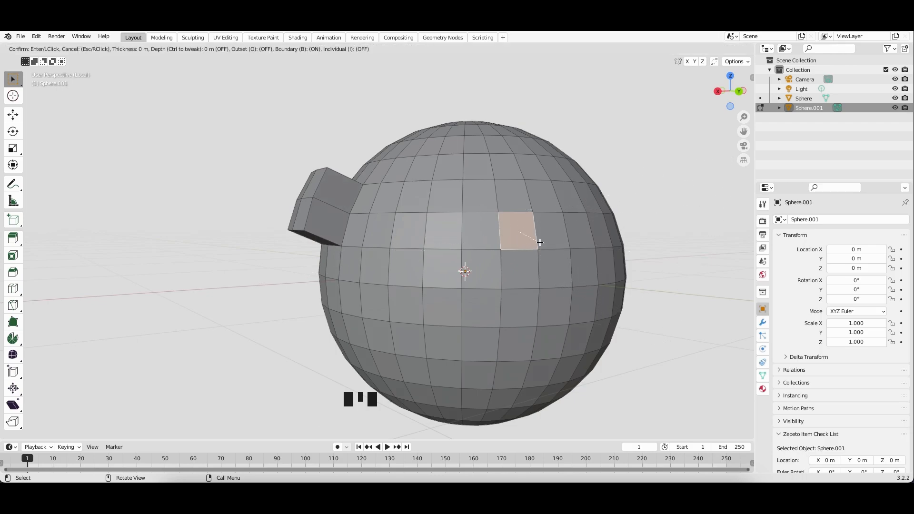
pyautogui.rightClick(571, 230)
# Select a single face on the sphere's upper half, on the positive Y side of the extruded block, and inset it by about 0.031 m.
pyautogui.moveTo(534, 259); pyautogui.dragTo(470, 229, button='middle')
pyautogui.click(470, 230)
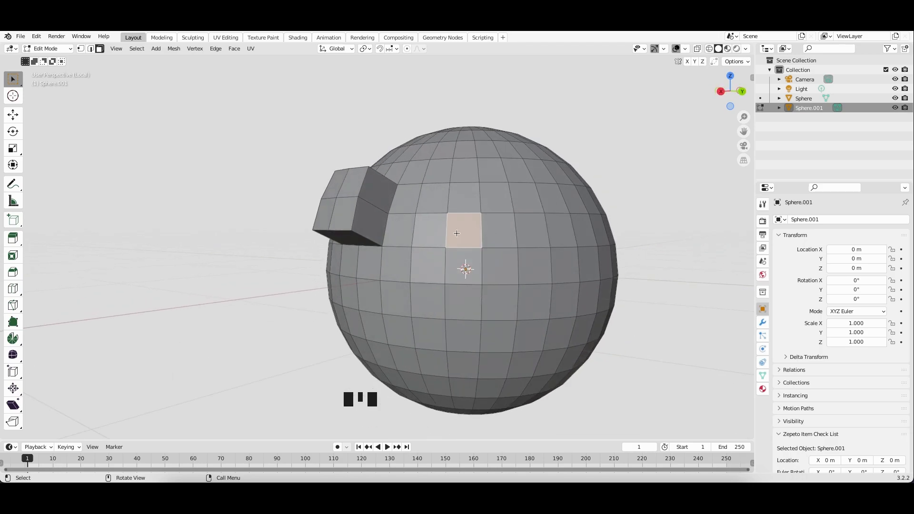
pyautogui.moveTo(457, 235); pyautogui.dragTo(470, 253, button='middle')
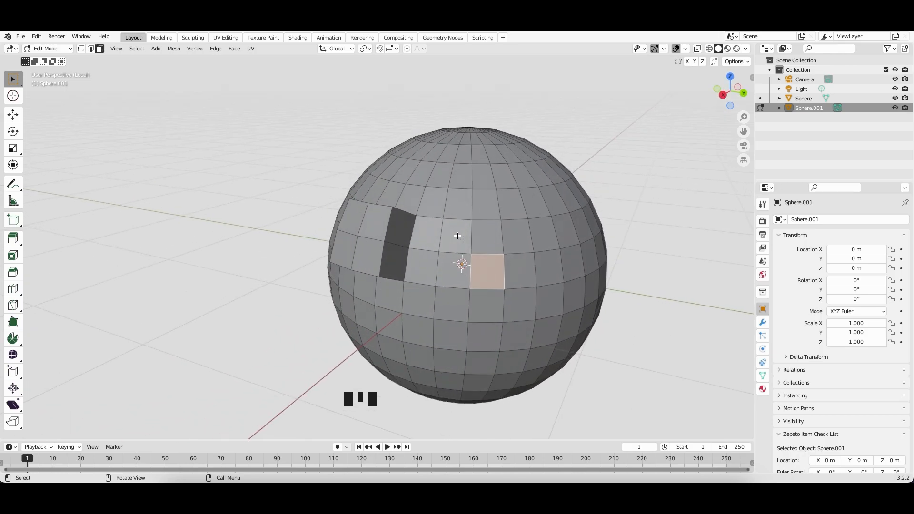
pyautogui.press('i')
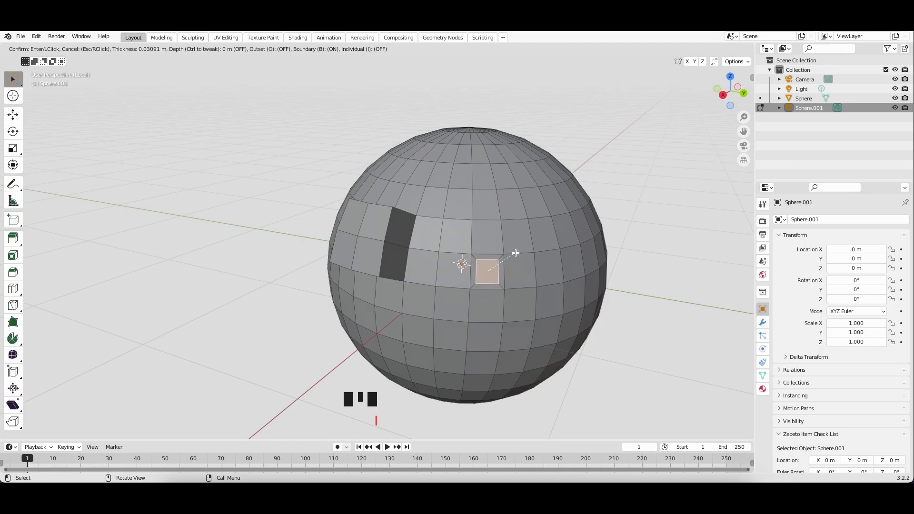
pyautogui.click(513, 260)
pyautogui.moveTo(512, 261); pyautogui.dragTo(507, 263, button='middle')
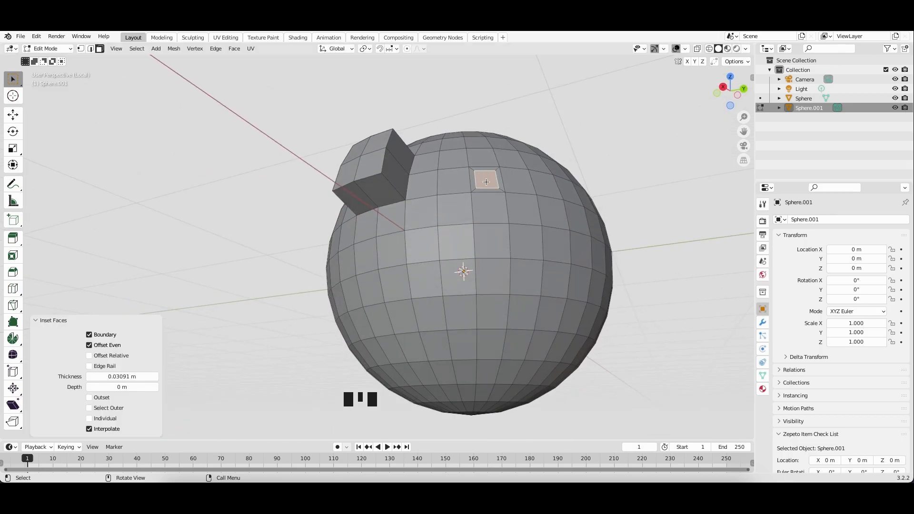
# Clear the face selection and turn on proportional editing.
pyautogui.moveTo(446, 198); pyautogui.dragTo(349, 196, button='middle')
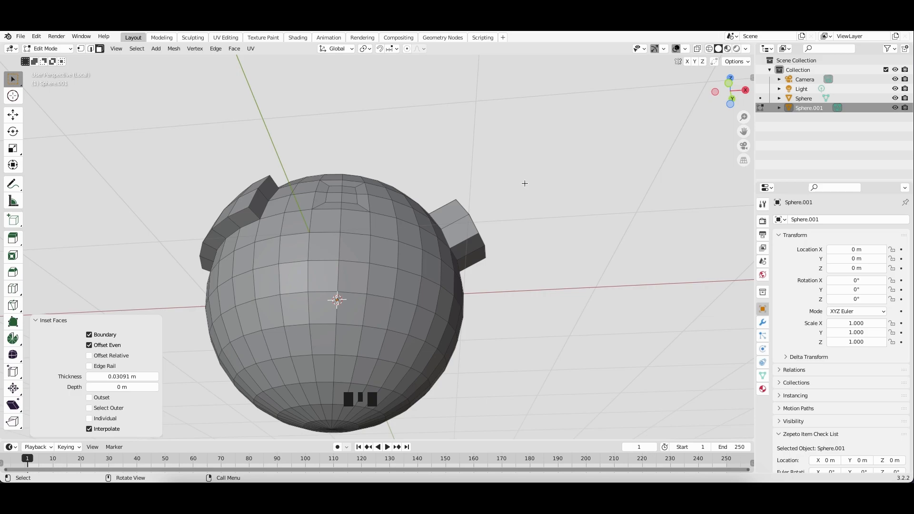
pyautogui.moveTo(538, 188); pyautogui.dragTo(440, 69, button='middle')
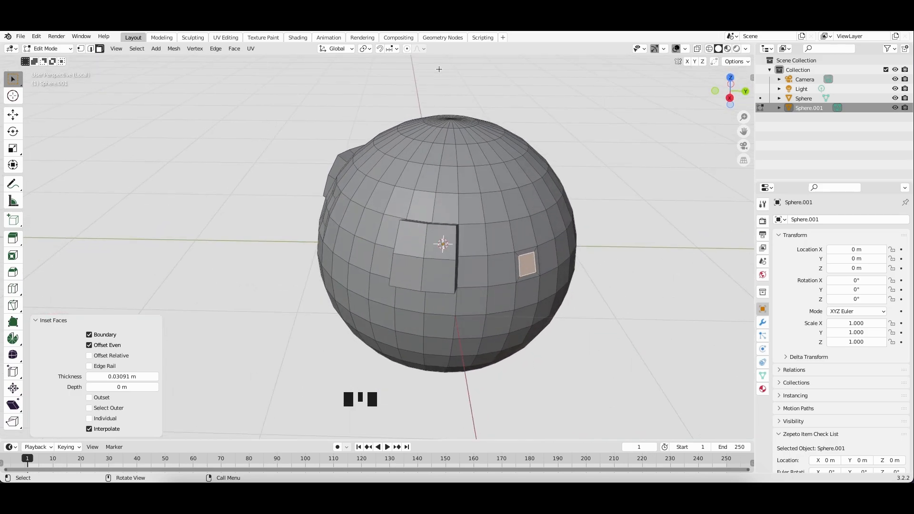
pyautogui.click(407, 50)
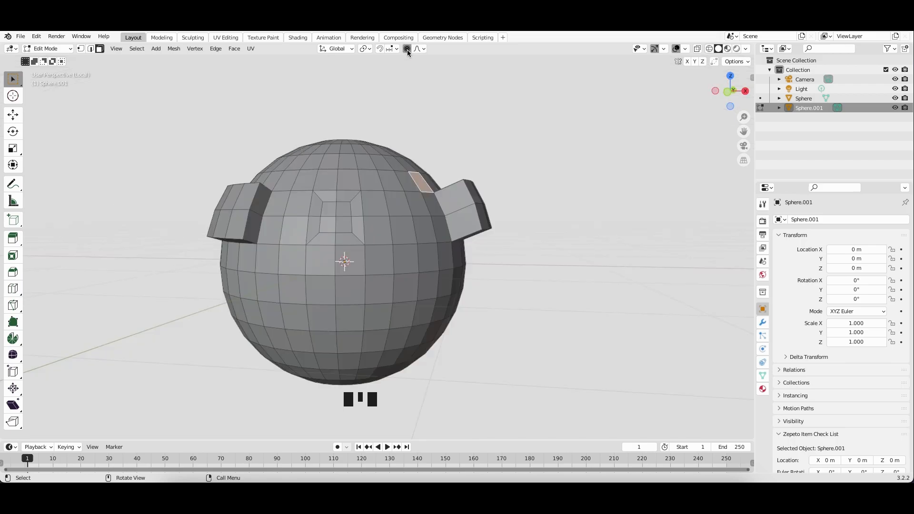
pyautogui.click(459, 107)
pyautogui.click(407, 49)
pyautogui.click(435, 78)
pyautogui.click(407, 50)
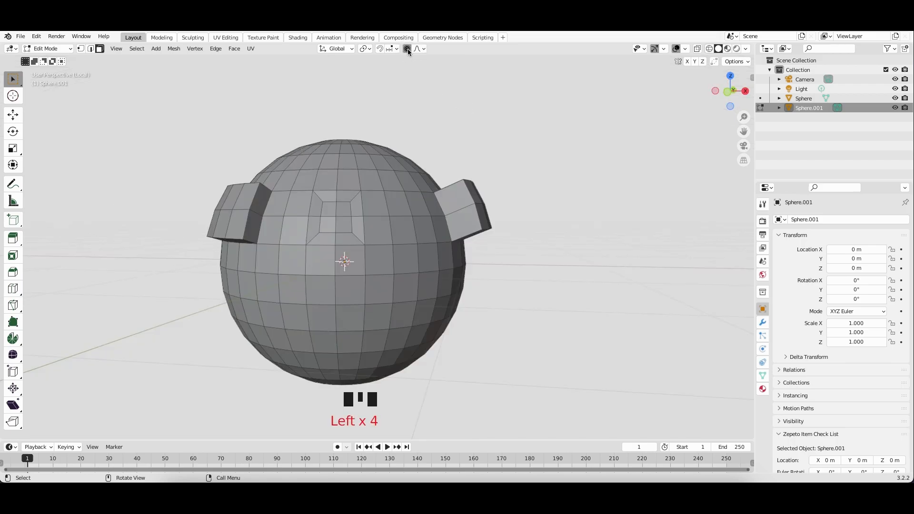
# Move one upper face between the scaled block and the extruded block outward by about 0.179 m, with smooth falloff and proportional size about 0.392.
pyautogui.click(405, 180)
pyautogui.press('g')
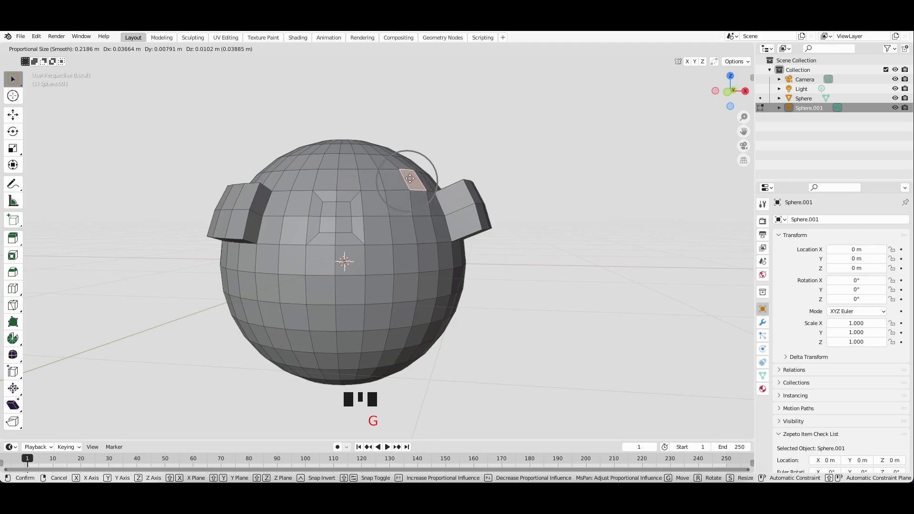
pyautogui.scroll(9, 410, 179)
pyautogui.scroll(6, 410, 179)
pyautogui.scroll(-20, 411, 179)
pyautogui.scroll(13, 410, 179)
pyautogui.scroll(2, 410, 179)
pyautogui.scroll(3, 411, 179)
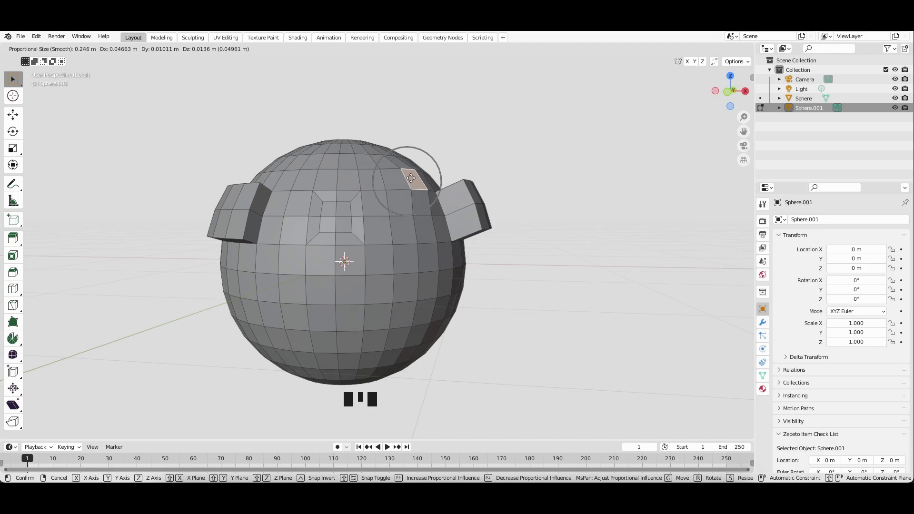
pyautogui.scroll(1, 410, 179)
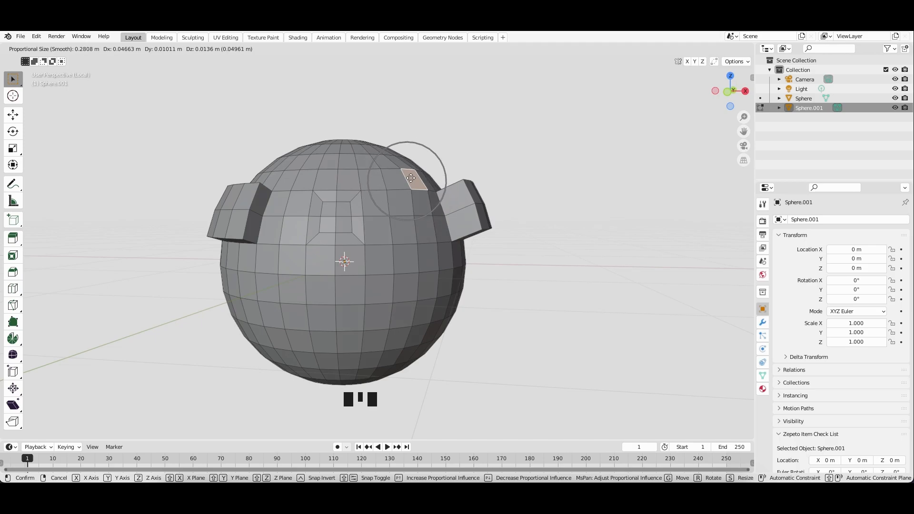
pyautogui.scroll(-5, 410, 179)
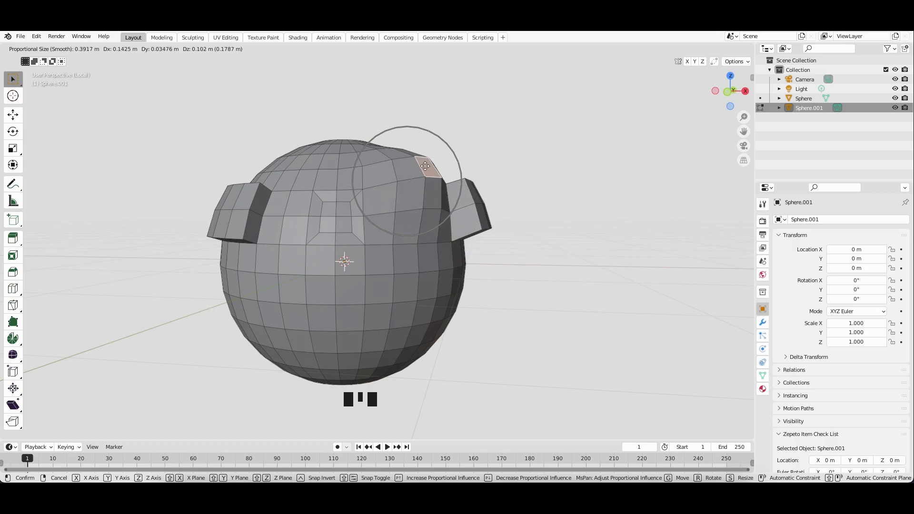
pyautogui.click(426, 166)
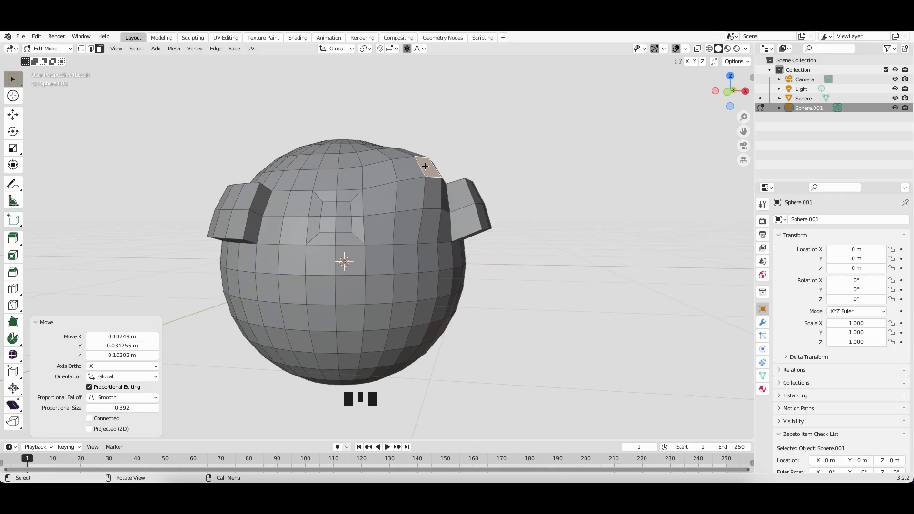
pyautogui.moveTo(438, 178); pyautogui.dragTo(372, 148, button='middle')
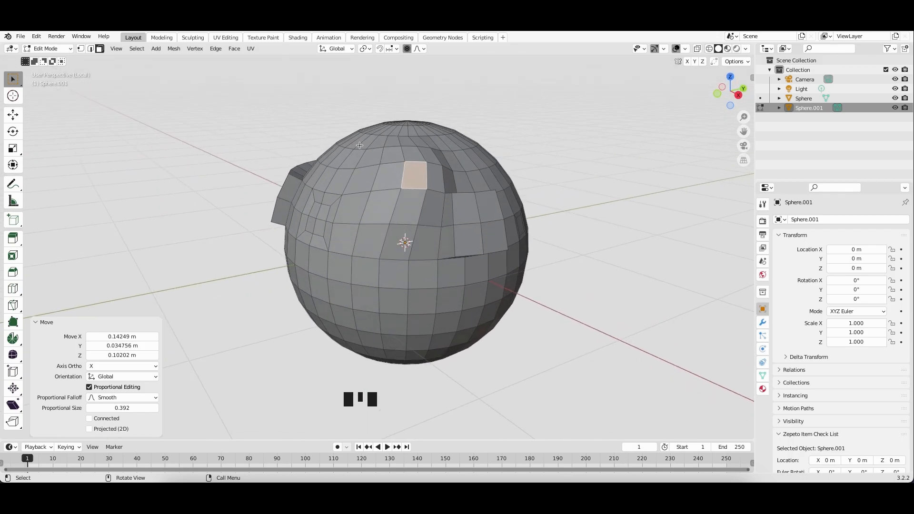
# In Object Mode, move the reshaped sphere about -0.996 m along the X axis.
pyautogui.press('Tab')
pyautogui.moveTo(423, 171)
pyautogui.mouseDown(button='middle')
pyautogui.moveTo(396, 161)
pyautogui.moveTo(408, 171)
pyautogui.mouseUp(button='middle')
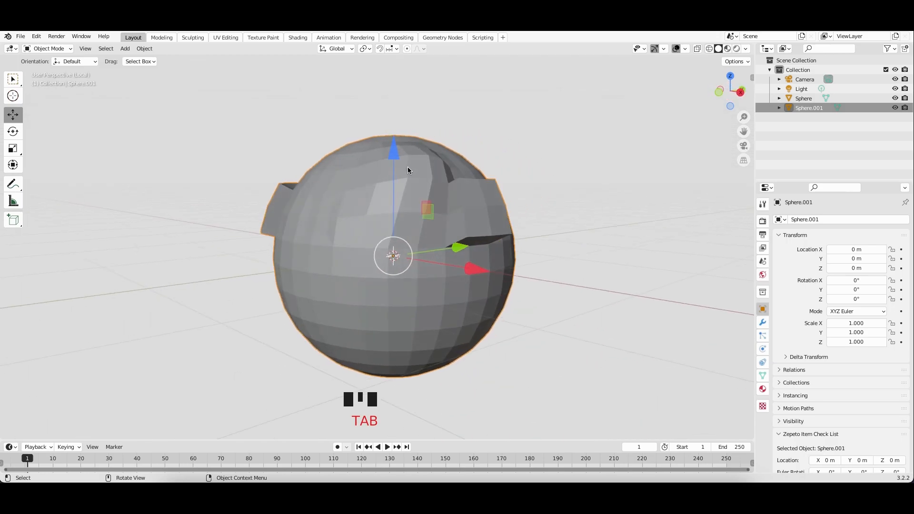
pyautogui.moveTo(473, 269); pyautogui.dragTo(400, 245)
pyautogui.moveTo(399, 244); pyautogui.dragTo(399, 245, button='middle')
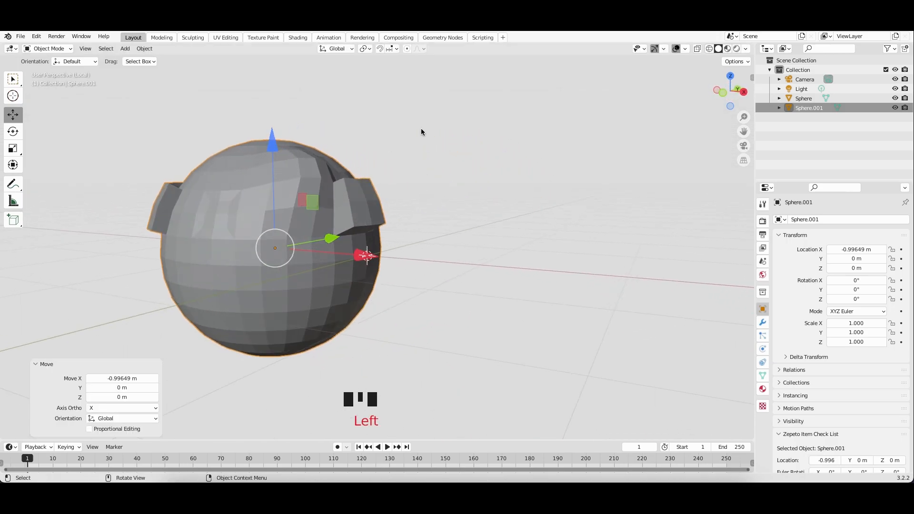
# Add a new UV sphere at the world origin.
pyautogui.hotkey('shift', 'a')
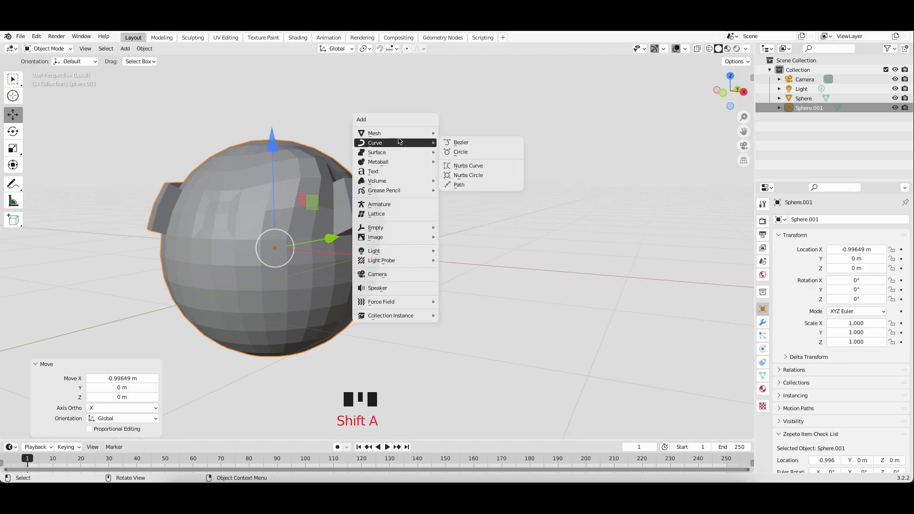
pyautogui.moveTo(398, 135)
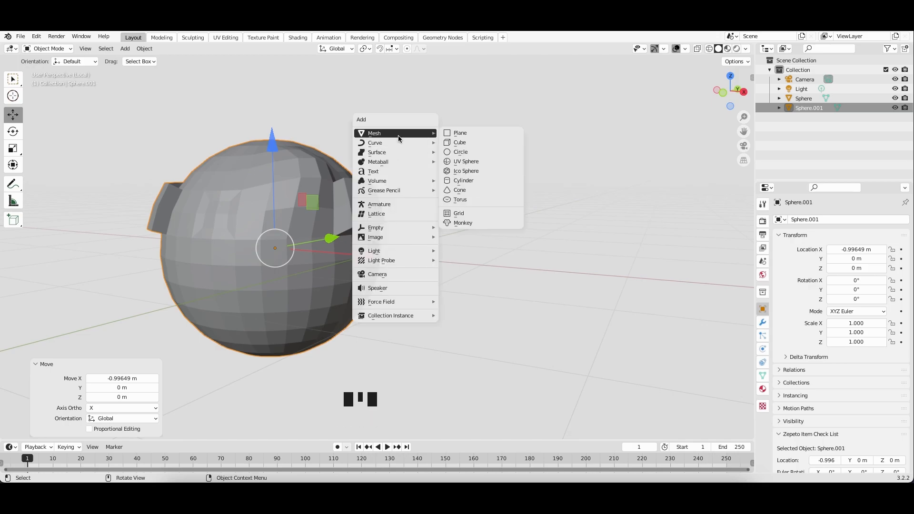
pyautogui.click(466, 162)
pyautogui.moveTo(404, 159); pyautogui.dragTo(417, 132, button='middle')
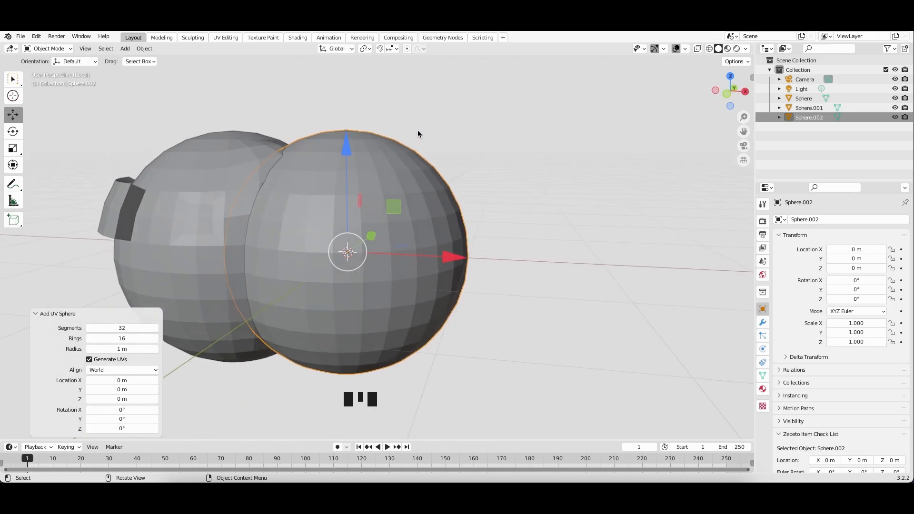
# Select the new sphere together with the reshaped sphere, and join them into one object.
pyautogui.click(370, 167)
pyautogui.click(350, 167)
pyautogui.keyDown('shift'); pyautogui.click(235, 147); pyautogui.keyUp('shift')
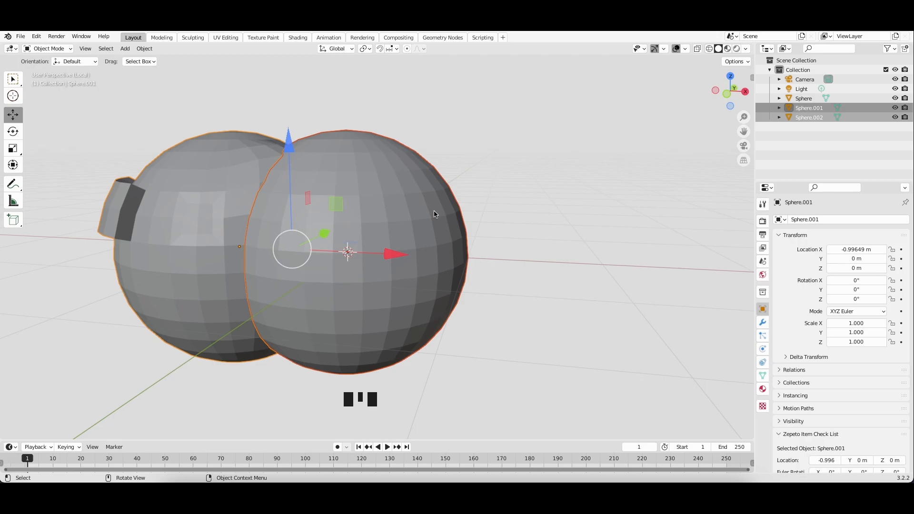
pyautogui.press('ctrl')
pyautogui.hotkey('ctrl', 'j')
# Move the joined object along the X axis to an X location of about -0.394 m and deselect it.
pyautogui.click(473, 173)
pyautogui.click(398, 199)
pyautogui.moveTo(339, 251); pyautogui.dragTo(408, 252)
pyautogui.click(488, 124)
pyautogui.hscroll(4, 491, 209)
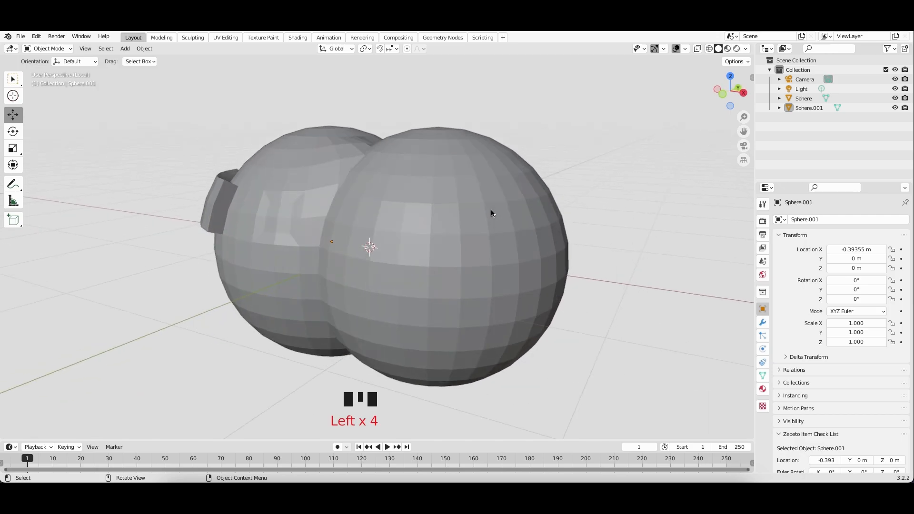
# In the joined object's Edit Mode, select all linked faces of the reshaped sphere and separate the selection into its own object.
pyautogui.click(301, 179)
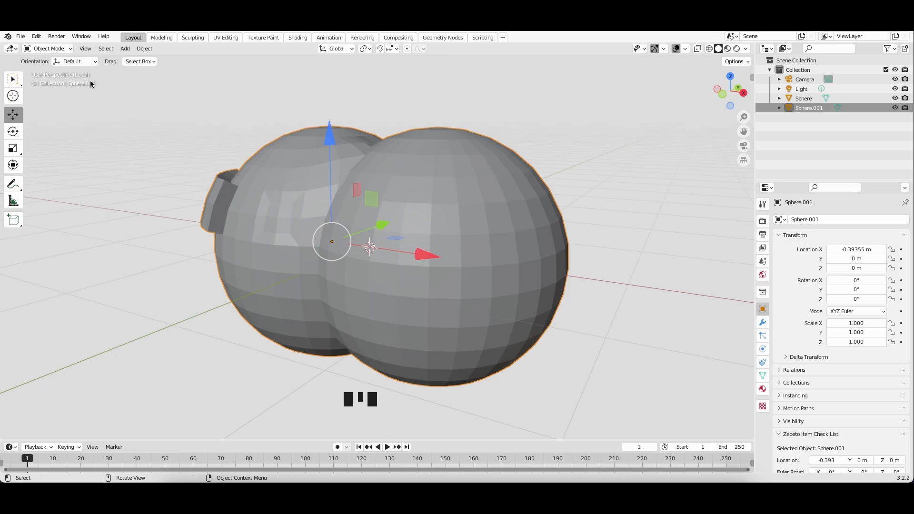
pyautogui.press('Tab')
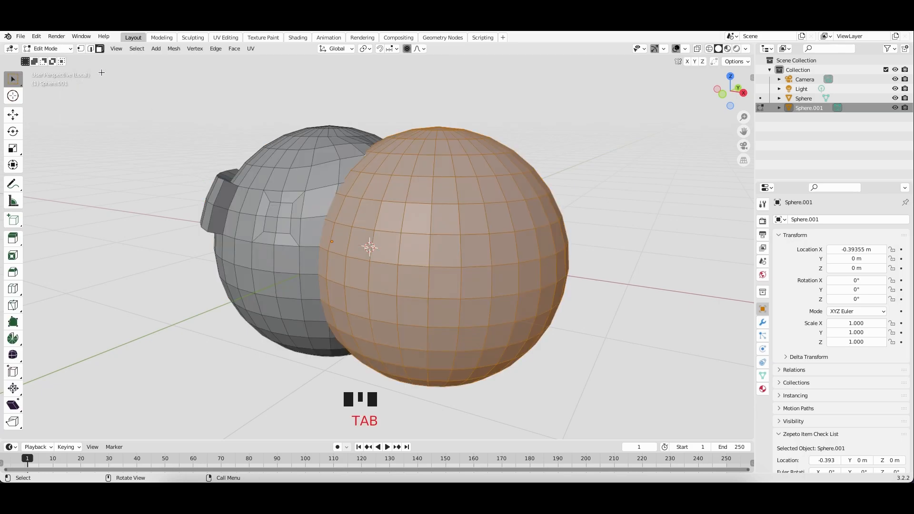
pyautogui.click(589, 97)
pyautogui.click(643, 109)
pyautogui.click(647, 278)
pyautogui.click(599, 127)
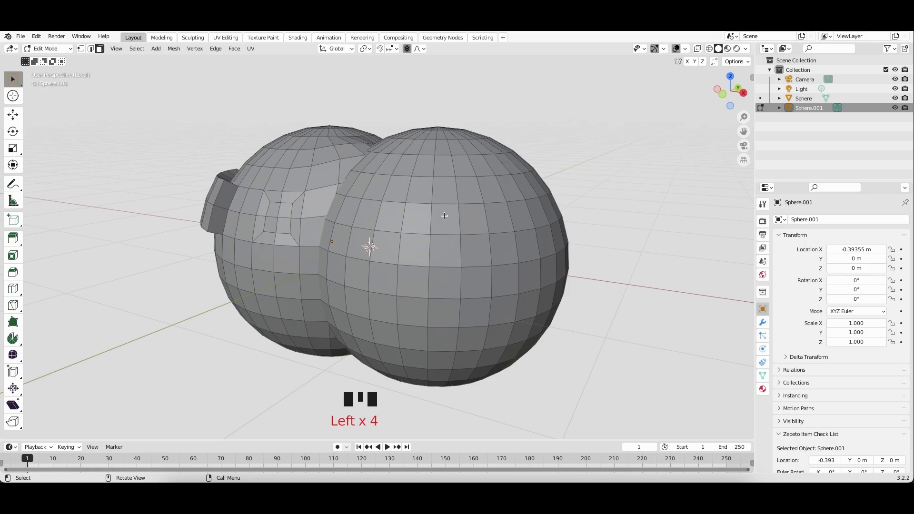
pyautogui.press('l')
pyautogui.moveTo(310, 202); pyautogui.dragTo(257, 201, button='middle')
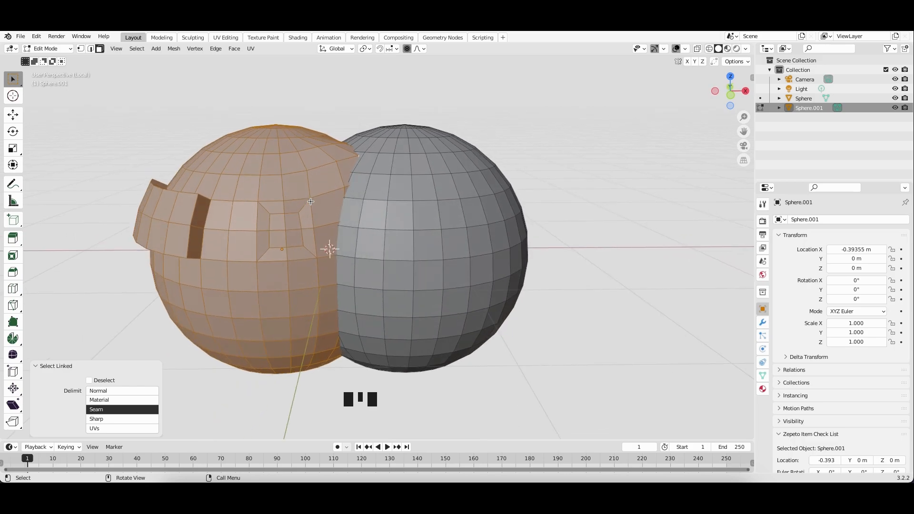
pyautogui.press('p')
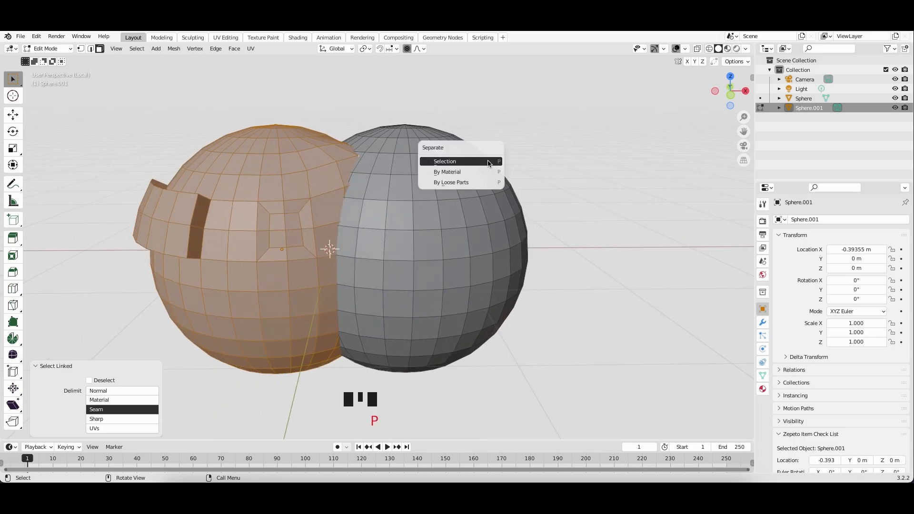
pyautogui.click(443, 162)
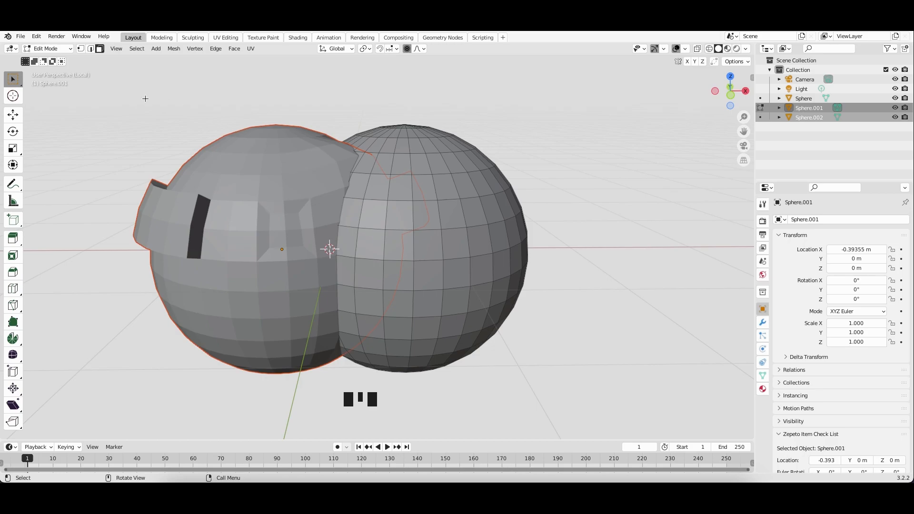
# In Object Mode, move the plain sphere about 0.395 m along the X axis and select the separated reshaped sphere.
pyautogui.press('Tab')
pyautogui.press('Tab')
pyautogui.click(476, 262)
pyautogui.click(386, 251)
pyautogui.moveTo(387, 251); pyautogui.dragTo(434, 248)
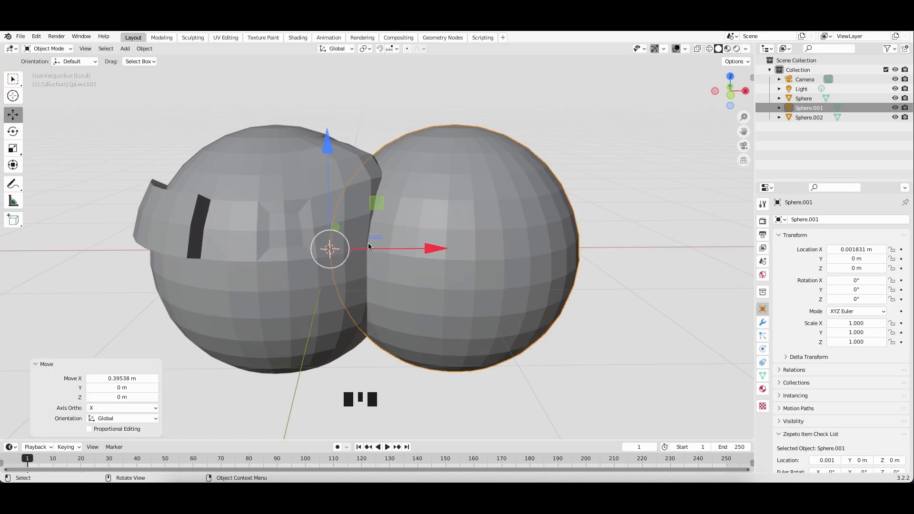
pyautogui.click(253, 195)
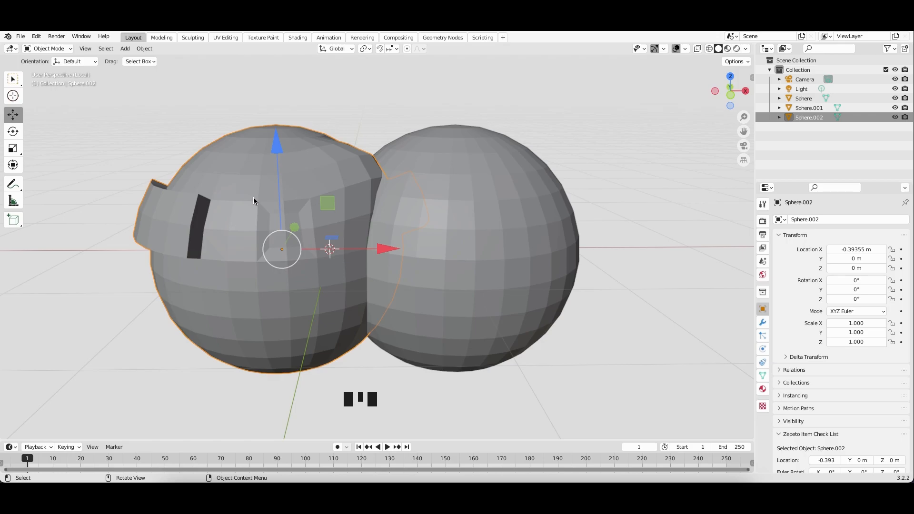
pyautogui.hscroll(-10, 253, 204)
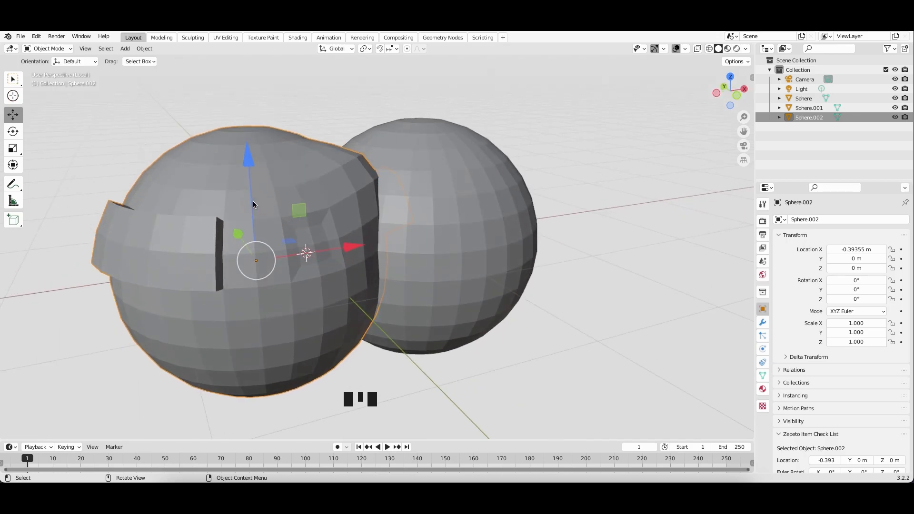
# Enter Edit Mode on the separated reshaped sphere and switch to vertex selection.
pyautogui.hscroll(-3, 253, 205)
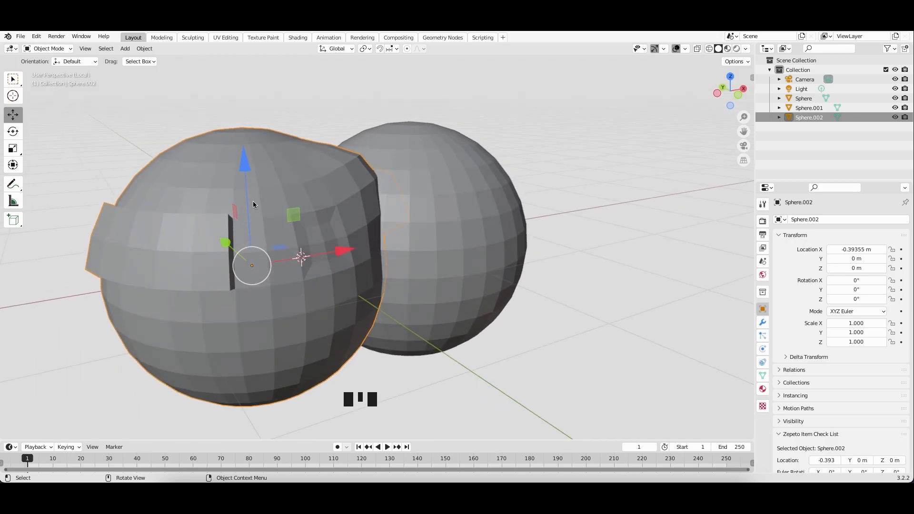
pyautogui.press('Tab')
pyautogui.hscroll(-5, 229, 223)
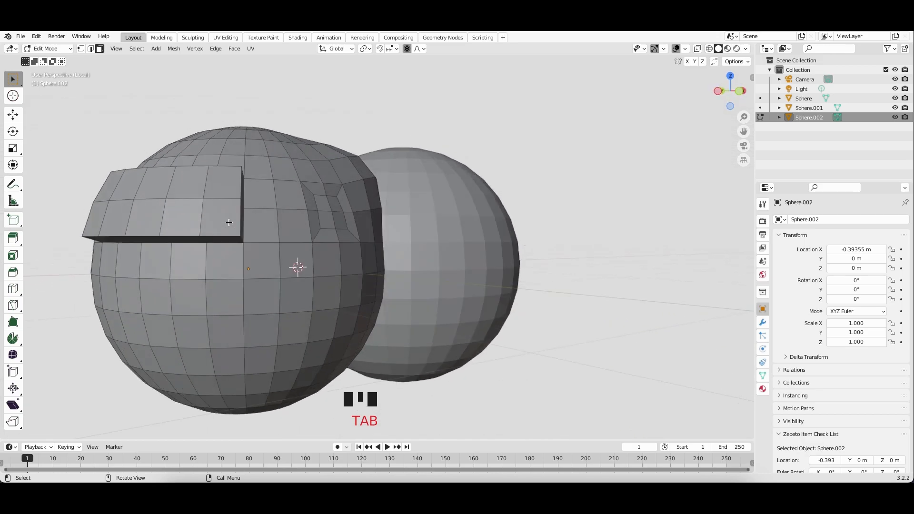
pyautogui.scroll(4, 229, 223)
pyautogui.scroll(5, 229, 178)
pyautogui.scroll(-5, 229, 178)
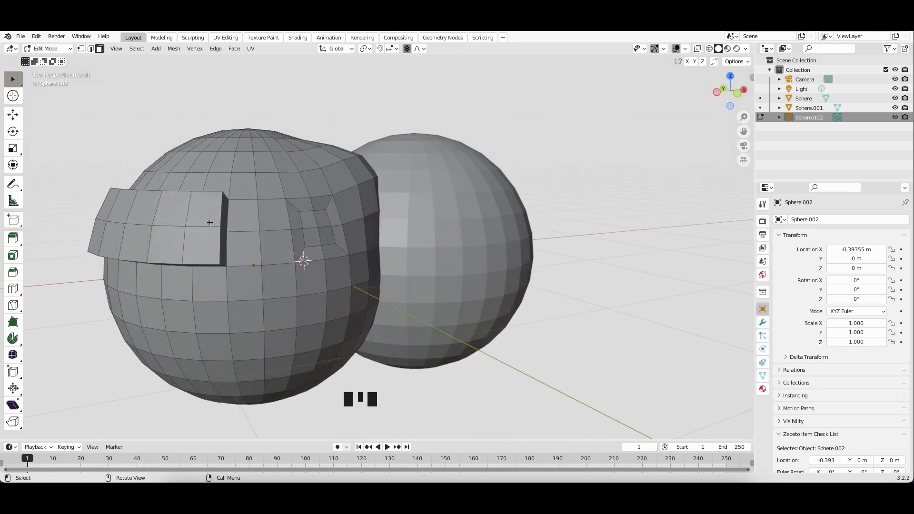
pyautogui.hscroll(-5, 209, 222)
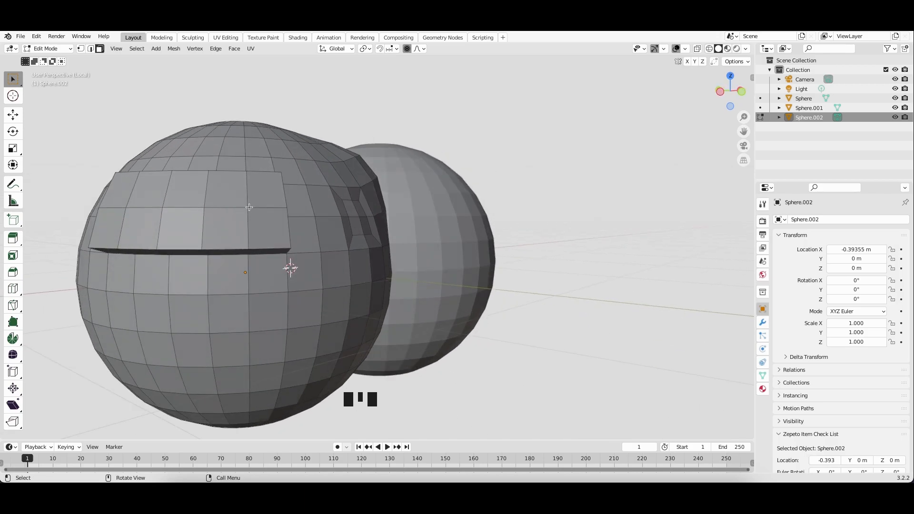
pyautogui.press('1')
pyautogui.scroll(-3, 237, 216)
# Merge two adjacent vertices in the middle row of the sphere's extruded block with the At Center option.
pyautogui.click(207, 174)
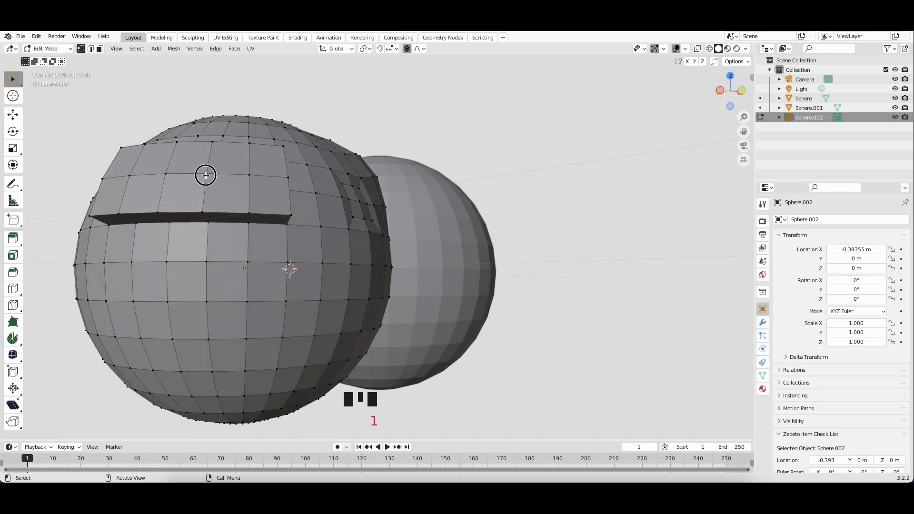
pyautogui.keyDown('shift'); pyautogui.click(249, 176); pyautogui.keyUp('shift')
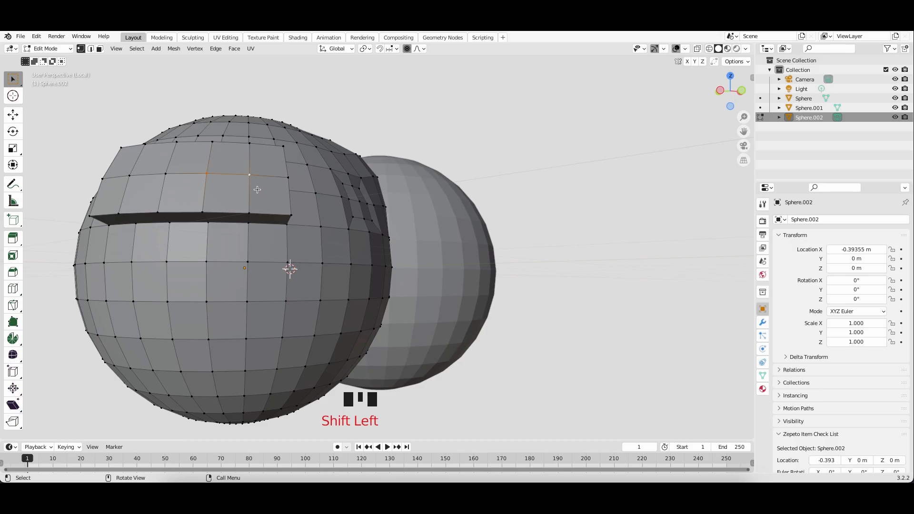
pyautogui.press('m')
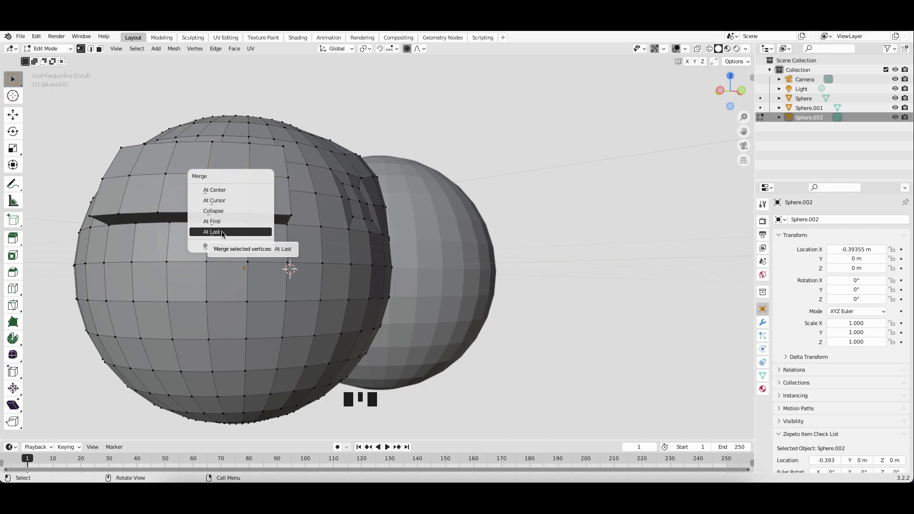
pyautogui.click(223, 191)
pyautogui.moveTo(247, 174); pyautogui.dragTo(208, 189, button='middle')
pyautogui.moveTo(271, 153); pyautogui.dragTo(246, 176, button='middle')
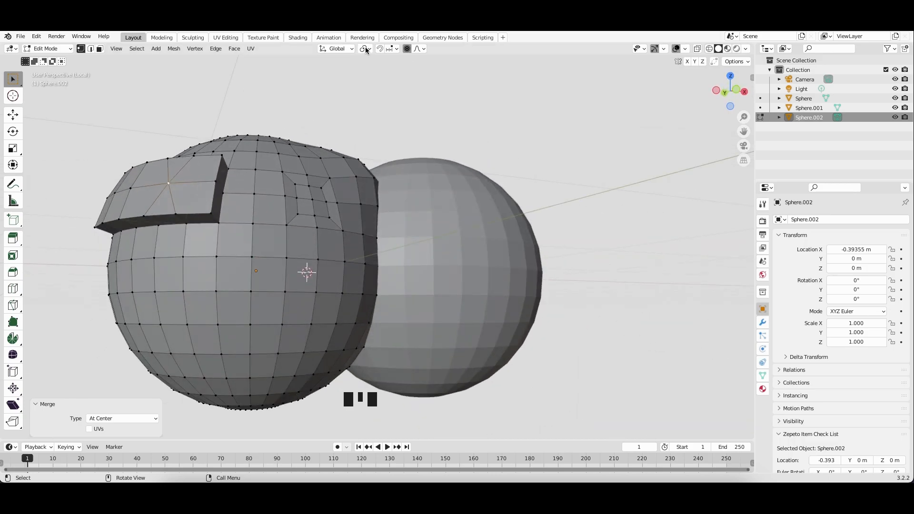
# Turn off proportional editing for the reshaped sphere's mesh.
pyautogui.click(407, 49)
pyautogui.scroll(5, 473, 109)
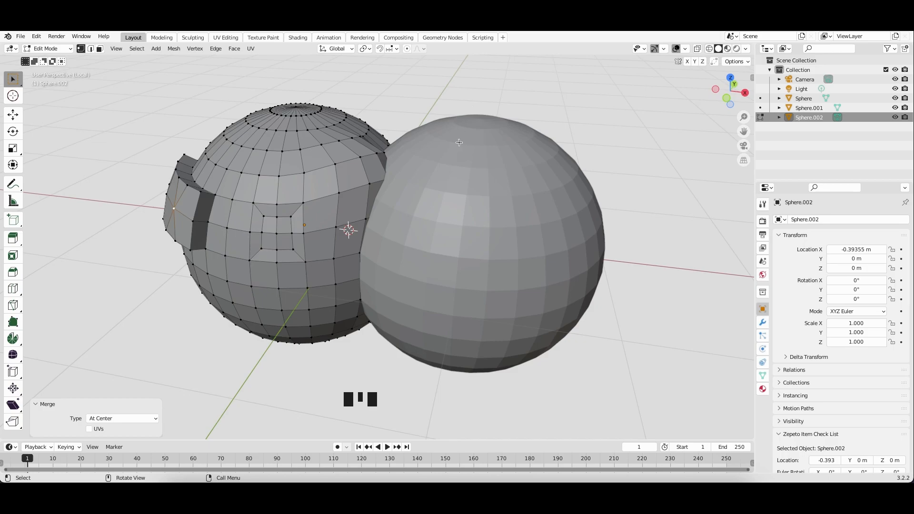
pyautogui.hscroll(5, 434, 135)
pyautogui.hscroll(-3, 435, 136)
pyautogui.scroll(-3, 434, 136)
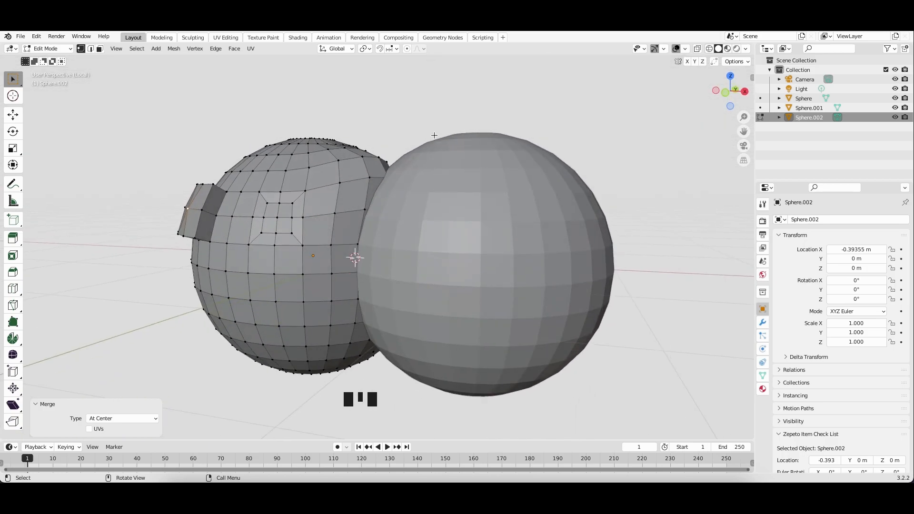
pyautogui.hscroll(-8, 429, 135)
pyautogui.hscroll(-10, 429, 136)
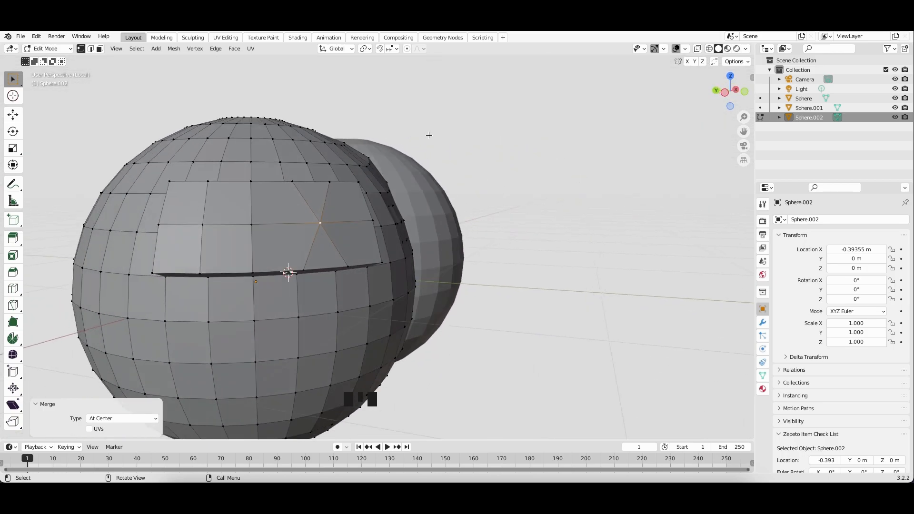
pyautogui.hscroll(-4, 430, 136)
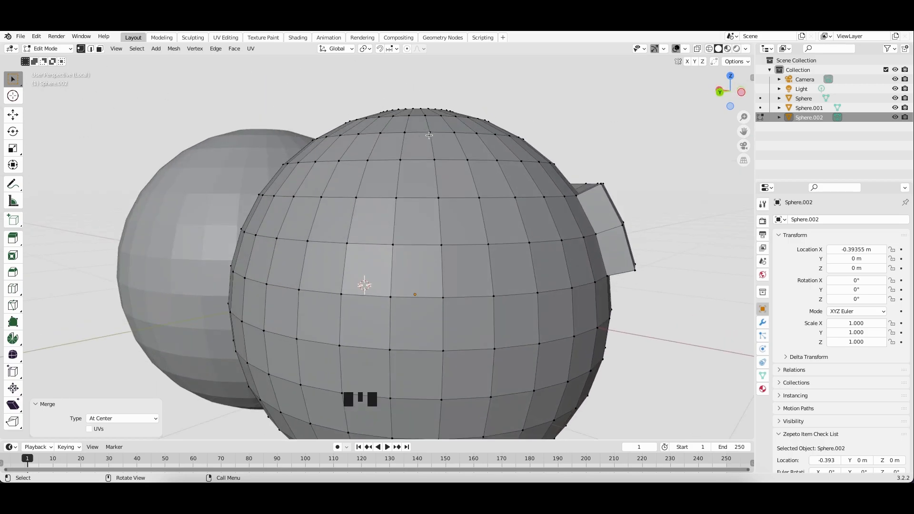